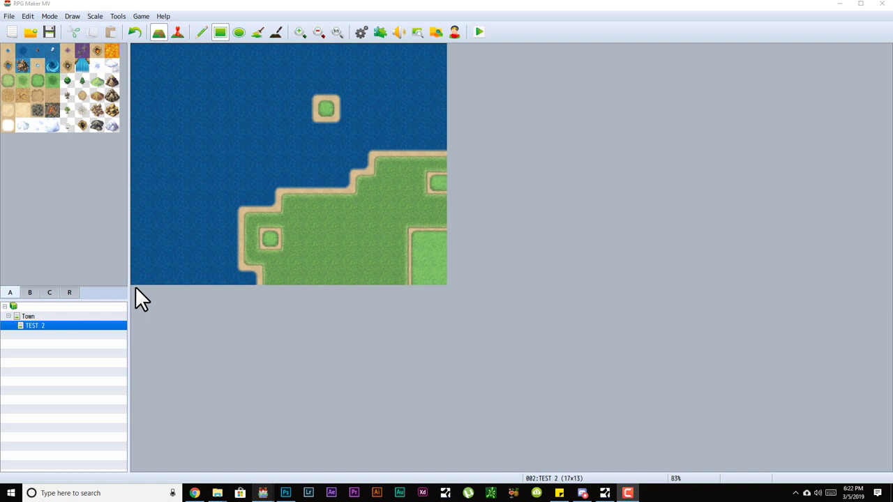
Decline deleting the map and bring up the context menu for TEST 2
click(88, 325)
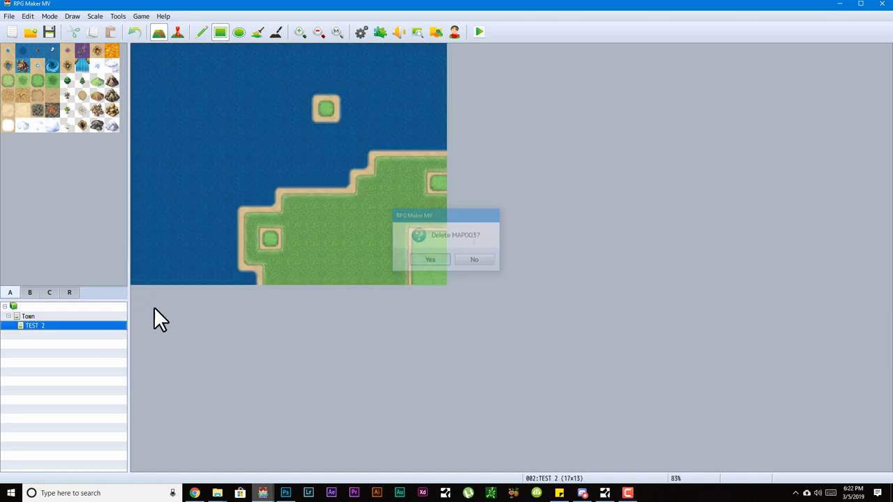
right_click(79, 325)
Enter 'Name' as the map name and 'Town name' as the display name
click(115, 330)
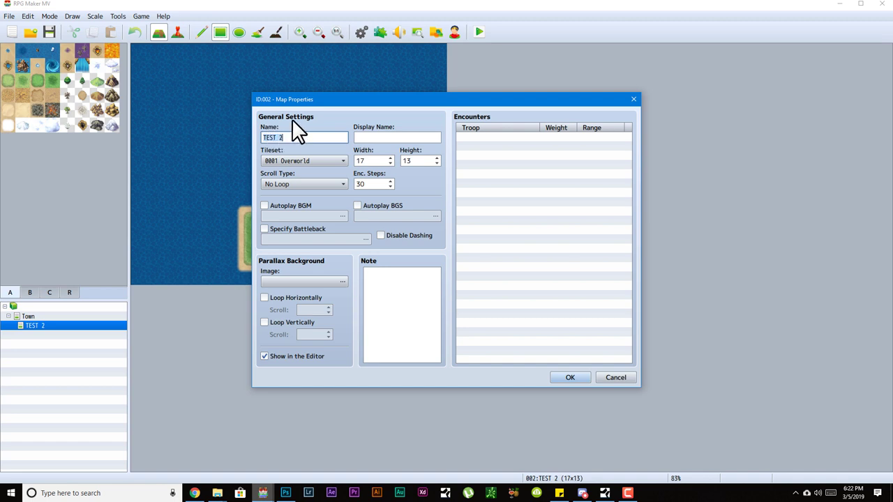
text(nAME)
key(BackSpace)
key(BackSpace)
key(BackSpace)
key(BackSpace)
text(N)
click(391, 137)
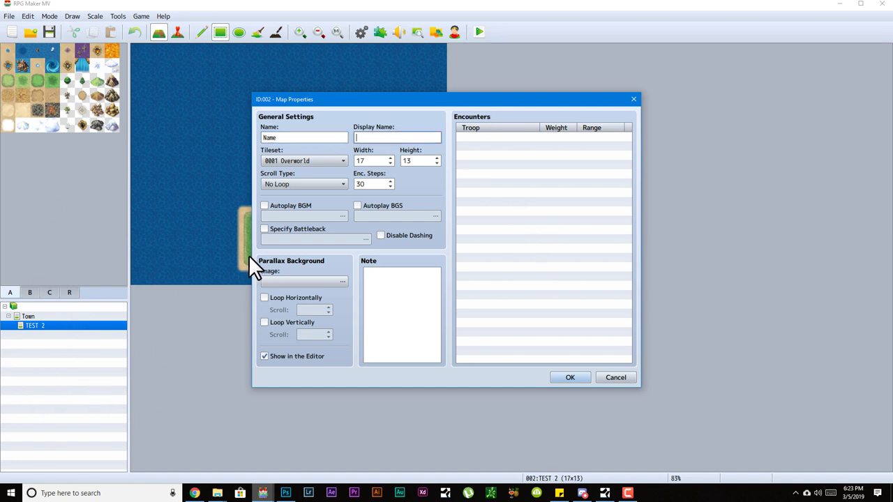
text(Town name)
Switch the map's tileset to 0002 Outside
click(303, 160)
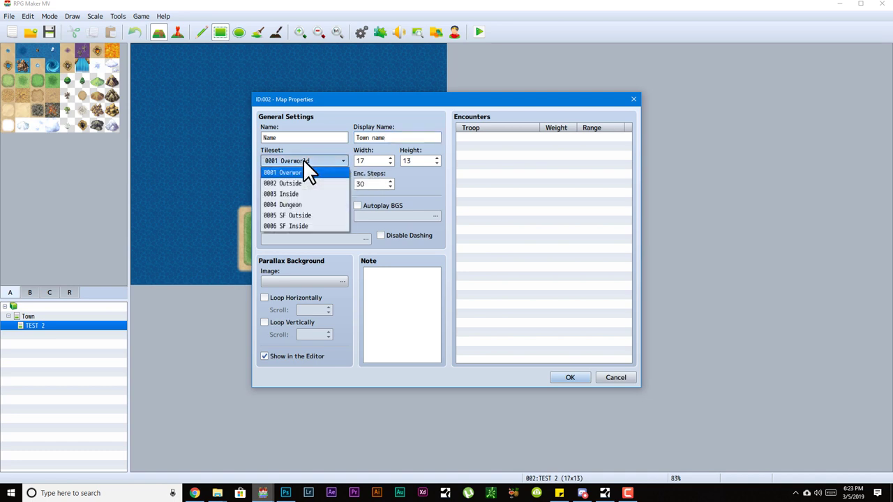
click(322, 204)
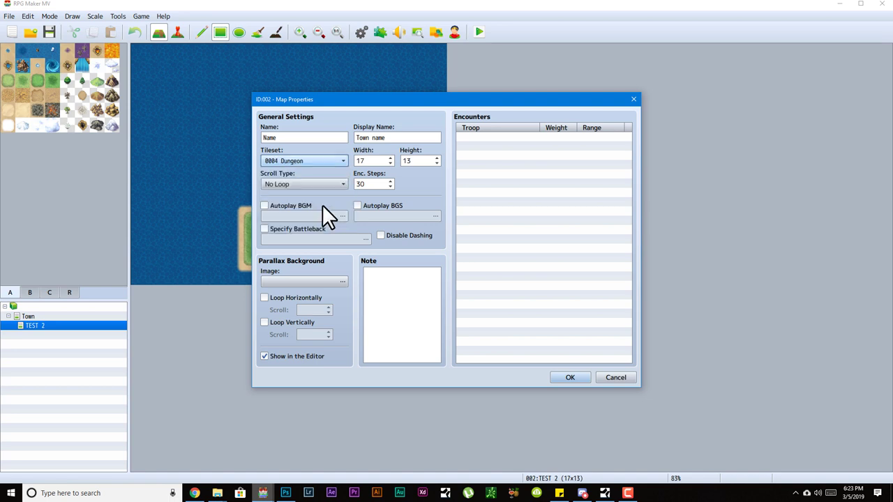
click(297, 162)
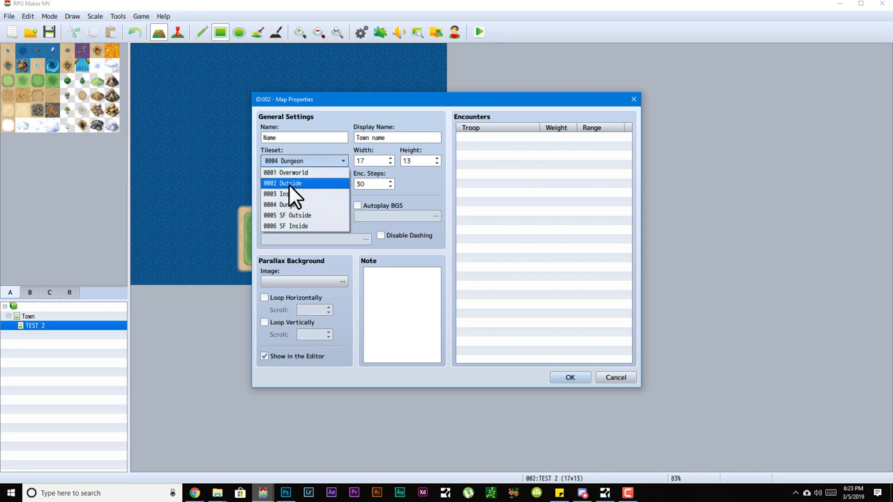
click(289, 184)
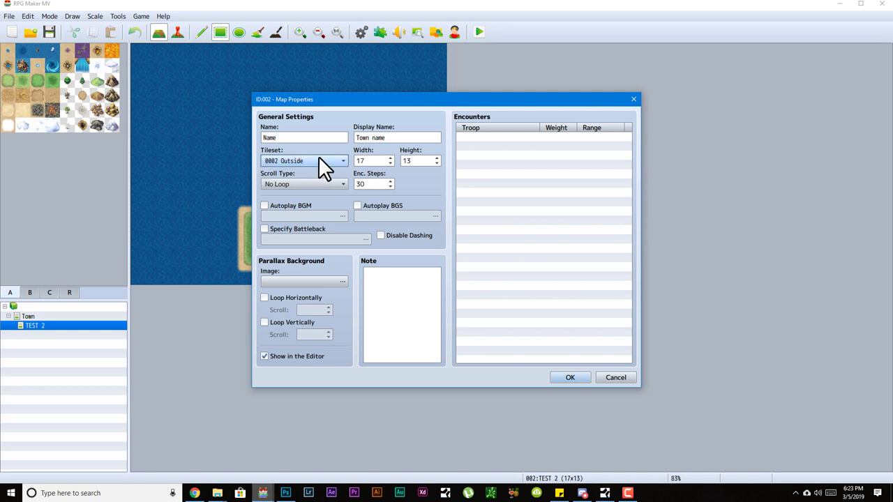
click(319, 159)
click(340, 183)
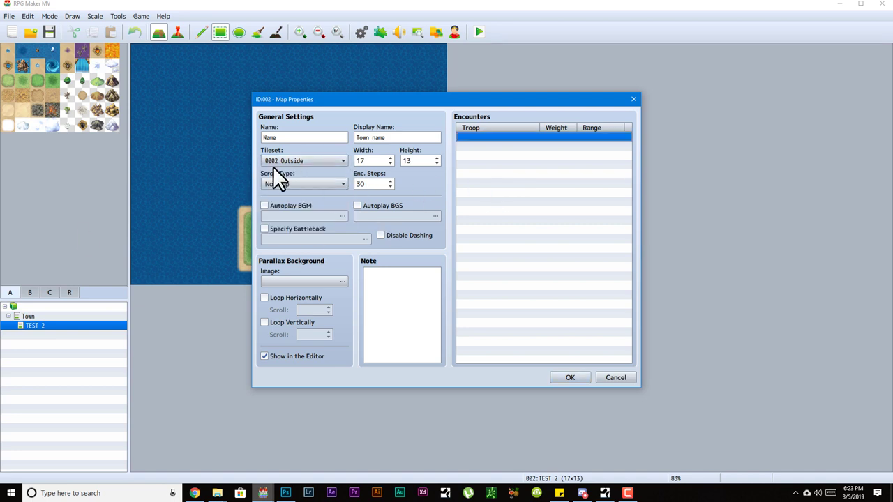
Set the map width and height to 250 by 250 tiles
double_click(373, 162)
double_click(421, 160)
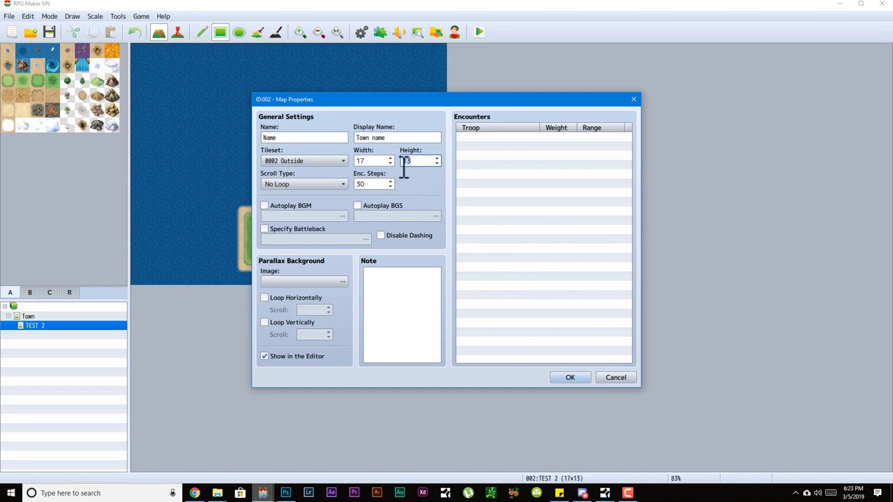
double_click(375, 160)
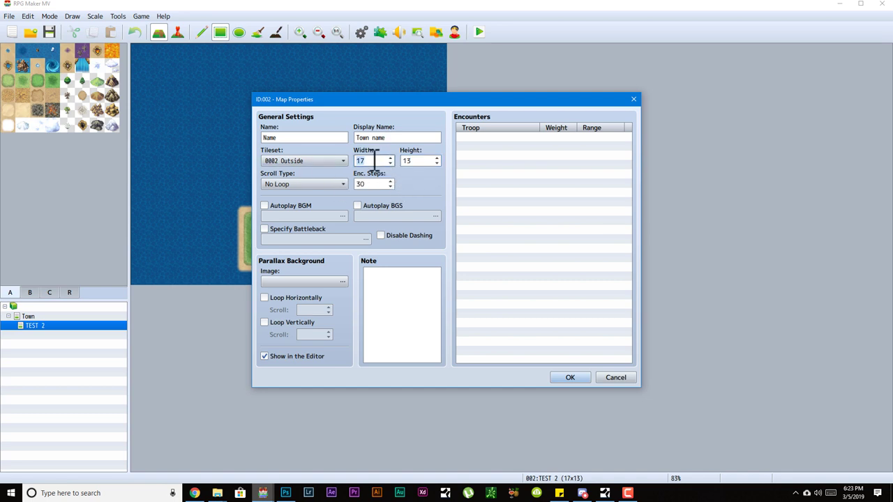
text(250)
double_click(410, 160)
text(250)
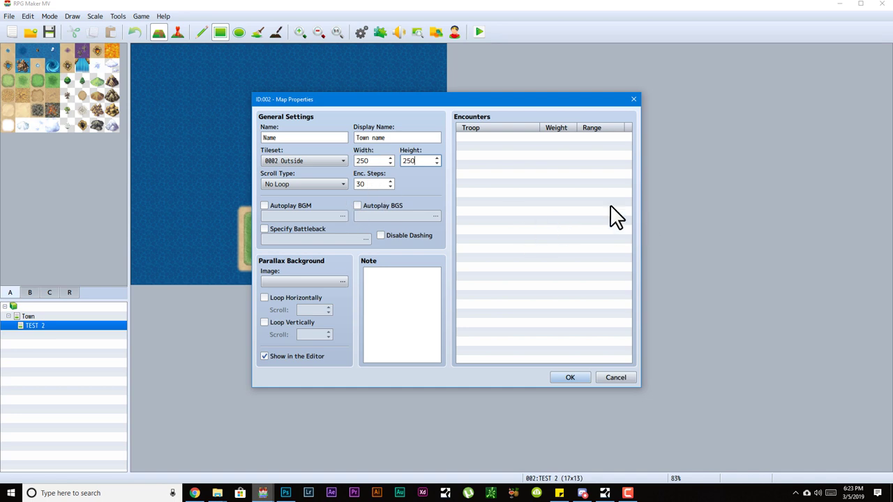
double_click(384, 161)
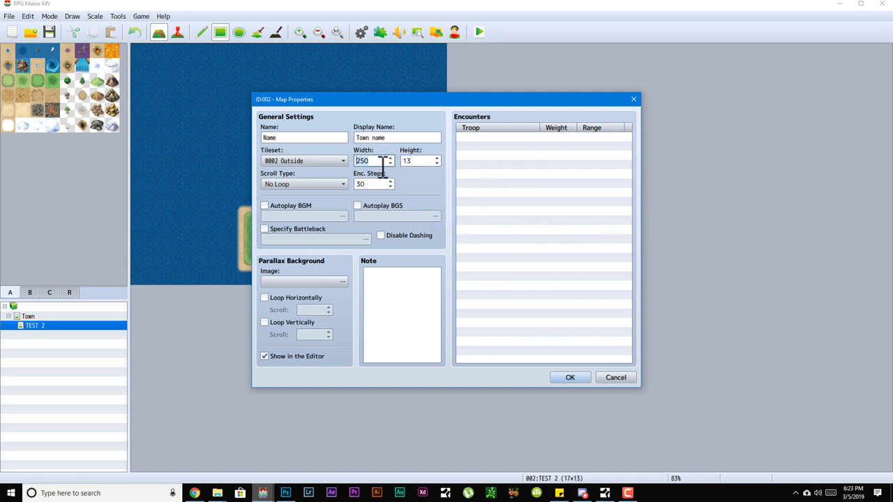
double_click(417, 160)
double_click(370, 161)
text(17)
double_click(377, 160)
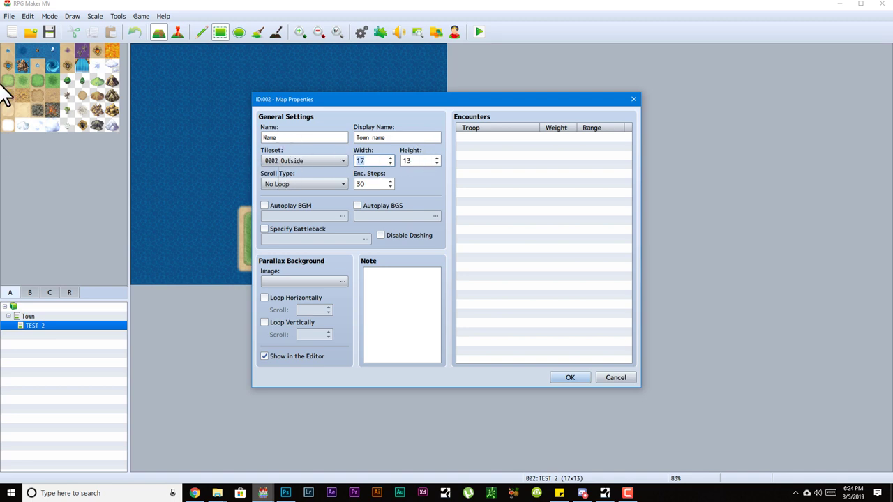
text(250)
double_click(409, 161)
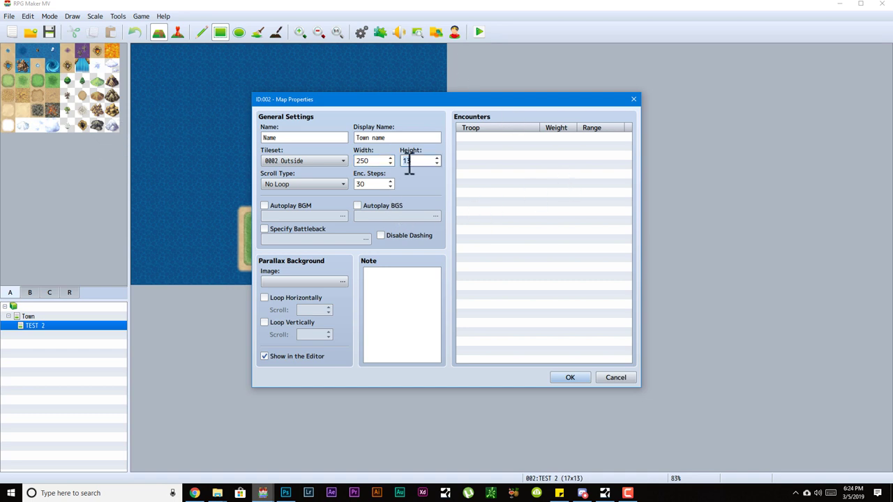
text(250)
Specify a Cobblestones4 & DemonCastle1 battleback and turn on Disable Dashing
click(622, 493)
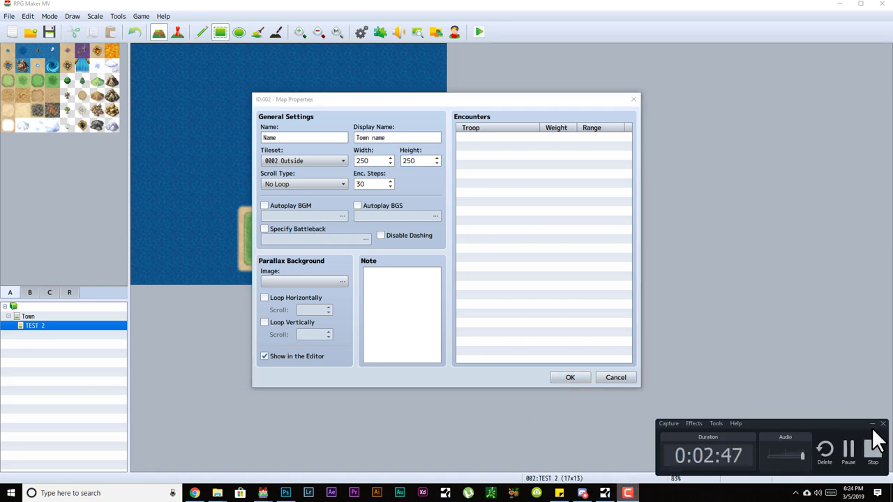
click(873, 424)
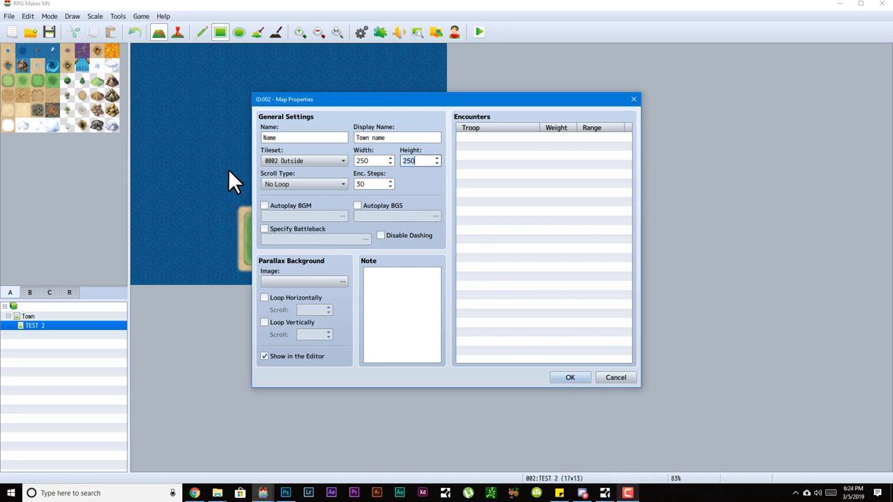
click(280, 231)
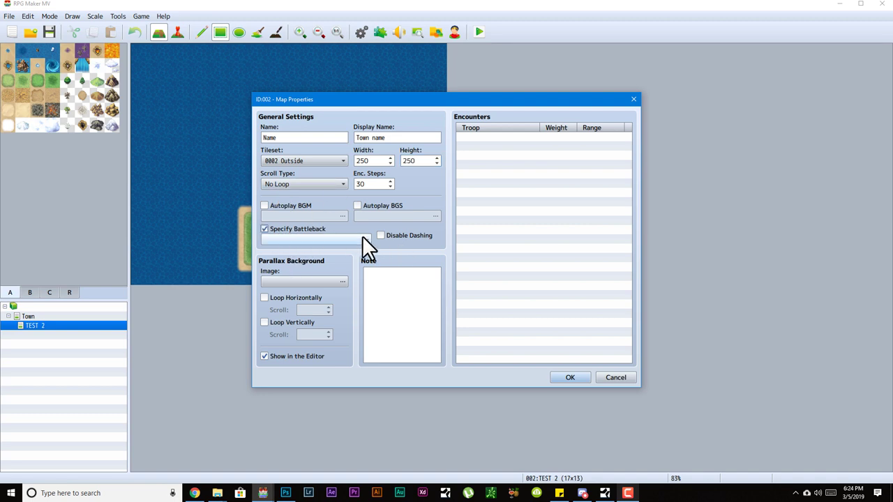
click(361, 236)
click(332, 197)
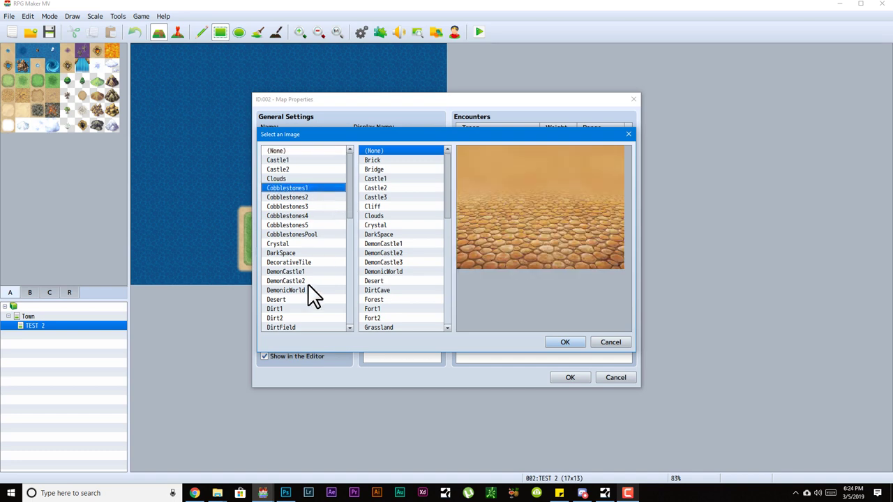
click(306, 281)
click(369, 188)
click(383, 243)
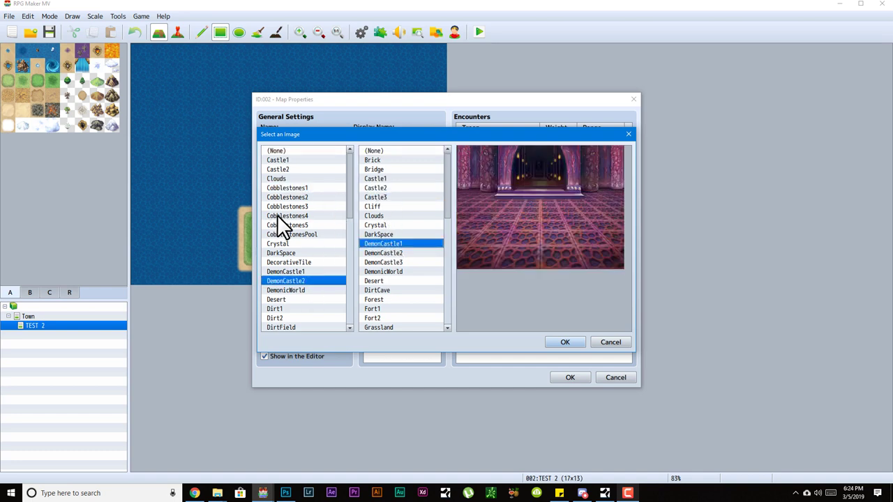
click(282, 216)
click(578, 340)
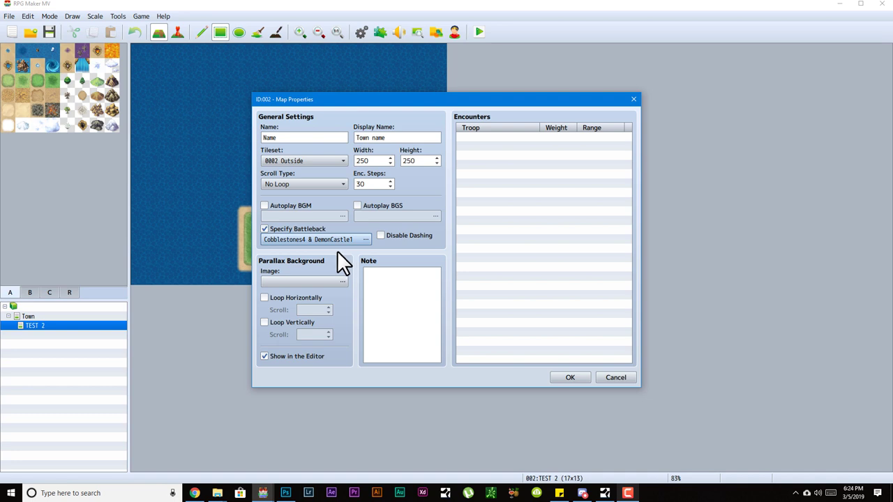
click(389, 235)
click(474, 137)
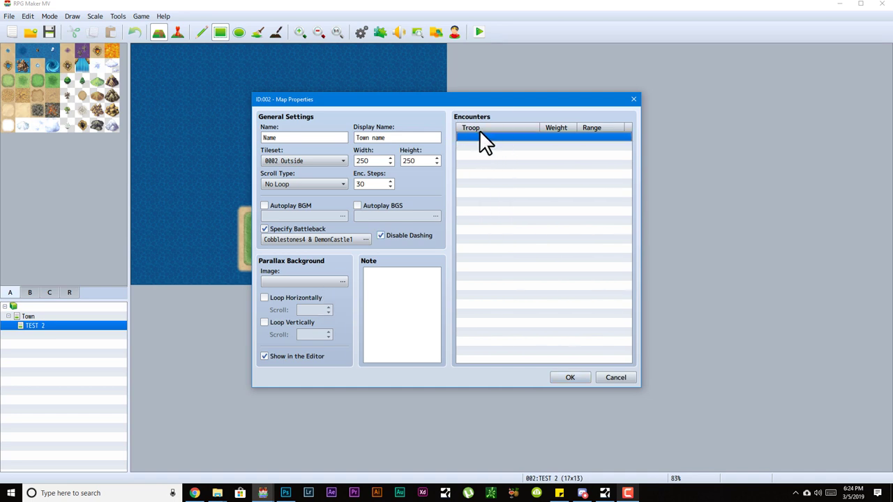
Add a Slime*2 random encounter to the map
double_click(534, 138)
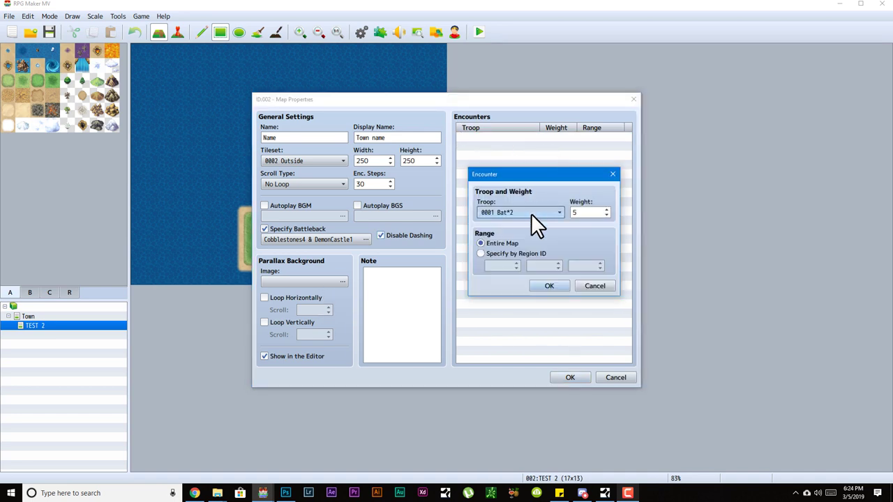
click(531, 214)
click(527, 232)
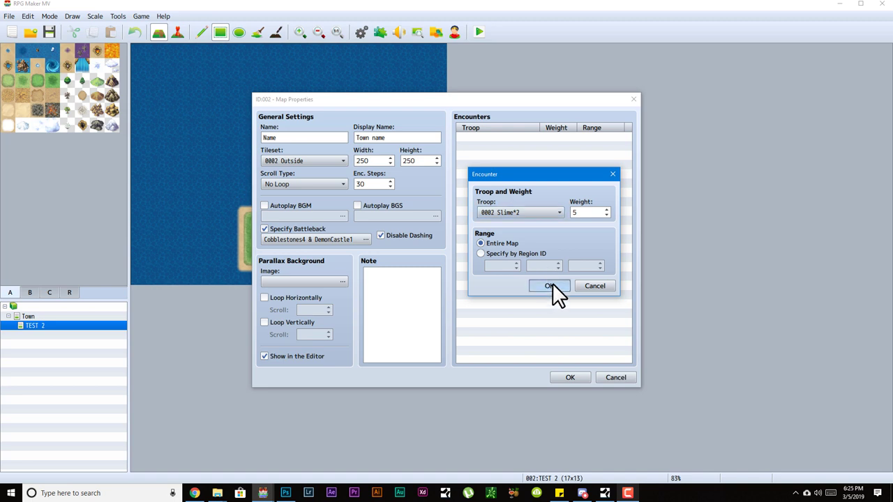
click(550, 286)
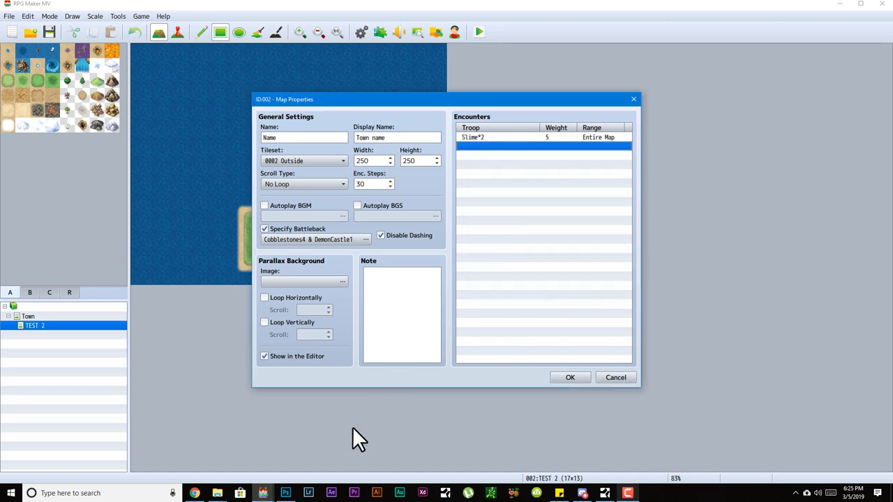
double_click(590, 136)
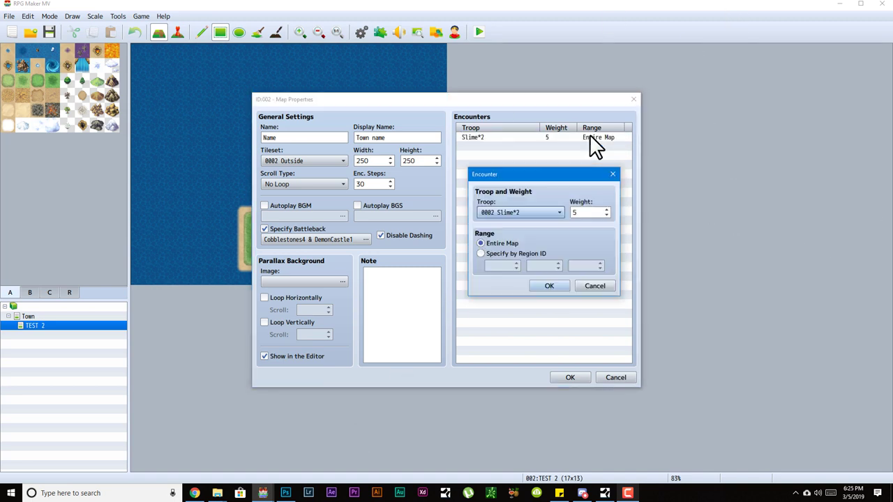
click(605, 286)
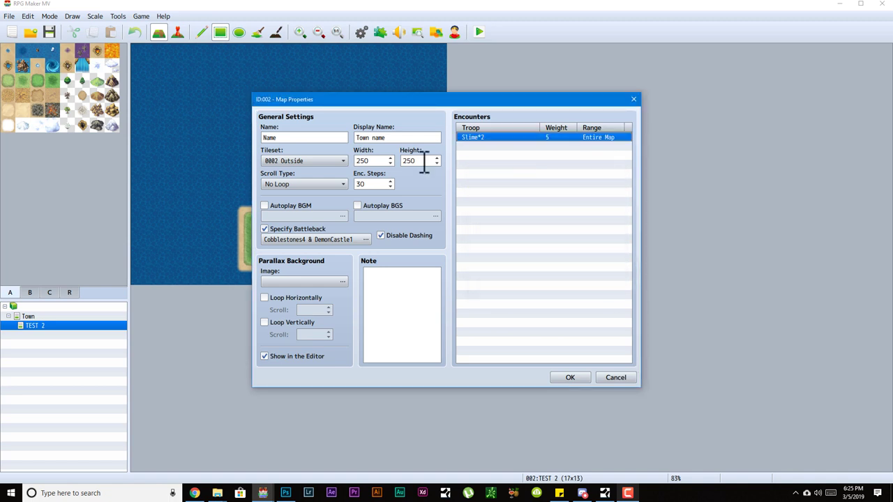
Start a Bat*2 encounter limited by region ID, then cancel it
double_click(491, 147)
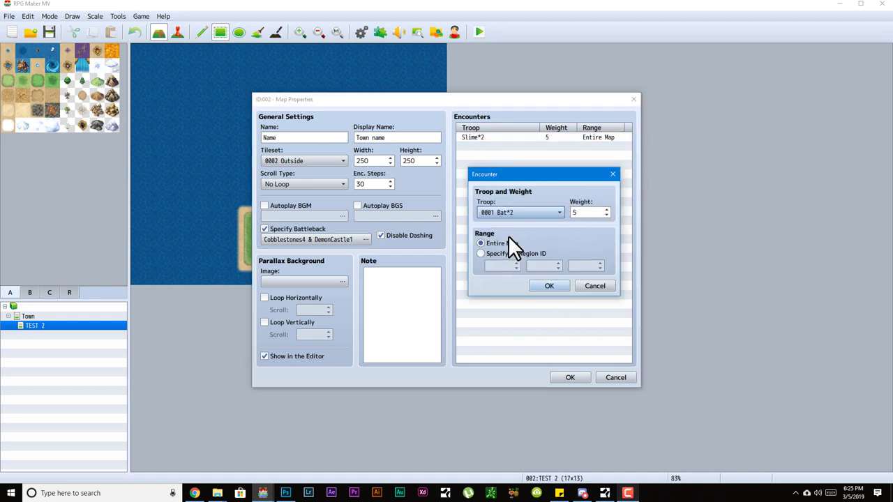
drag(522, 173, 559, 164)
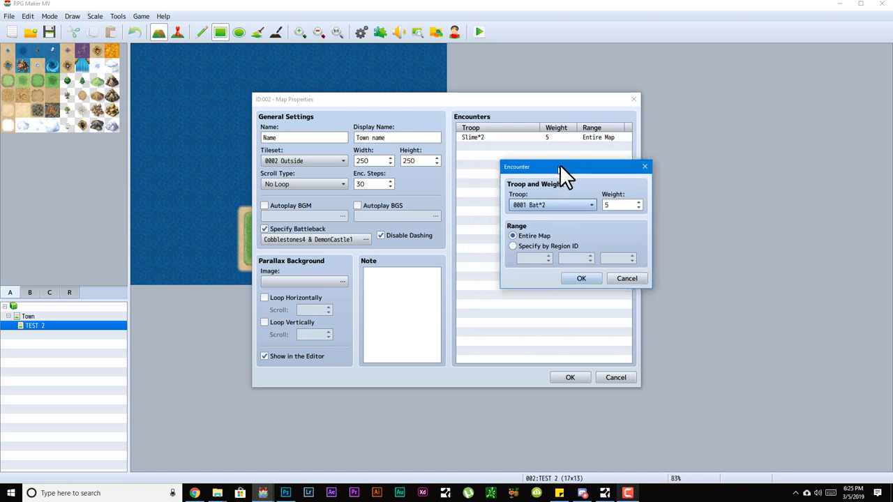
click(557, 244)
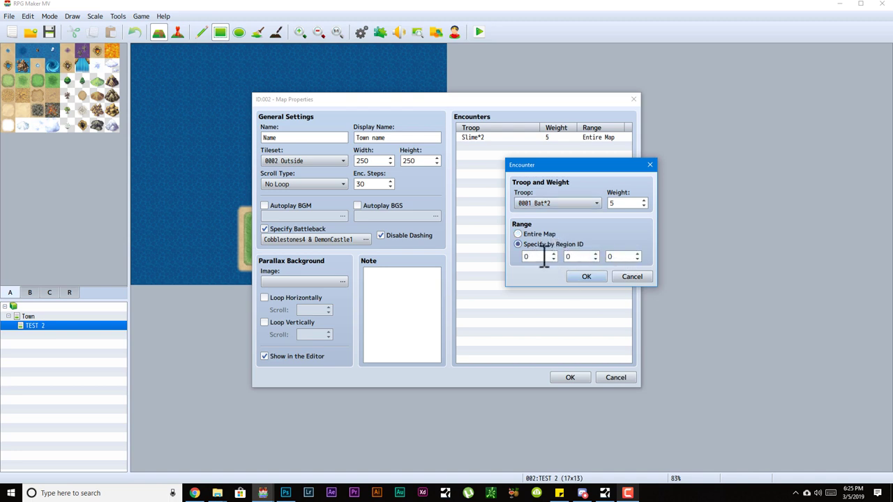
click(607, 256)
mouse_move(626, 193)
click(620, 202)
mouse_move(621, 208)
click(632, 276)
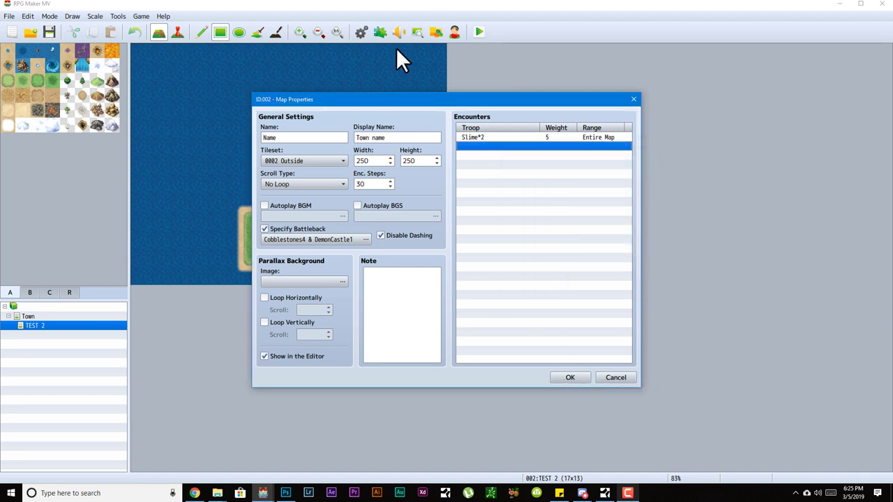
Set the parallax image to BlueSky, looping vertically with scroll speed 9
click(386, 301)
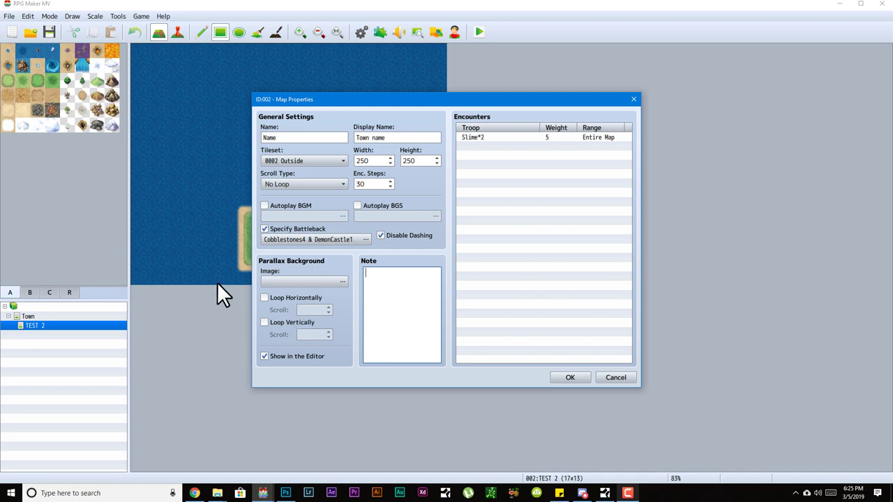
click(316, 282)
click(315, 170)
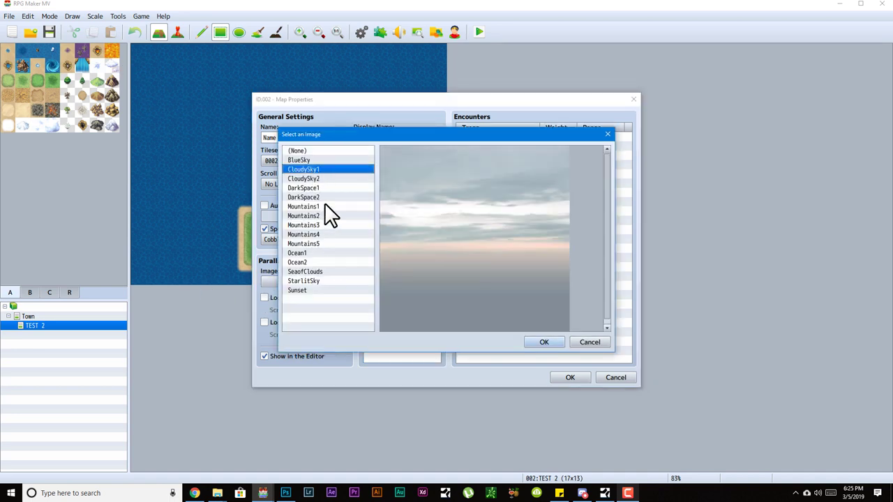
click(300, 160)
click(554, 343)
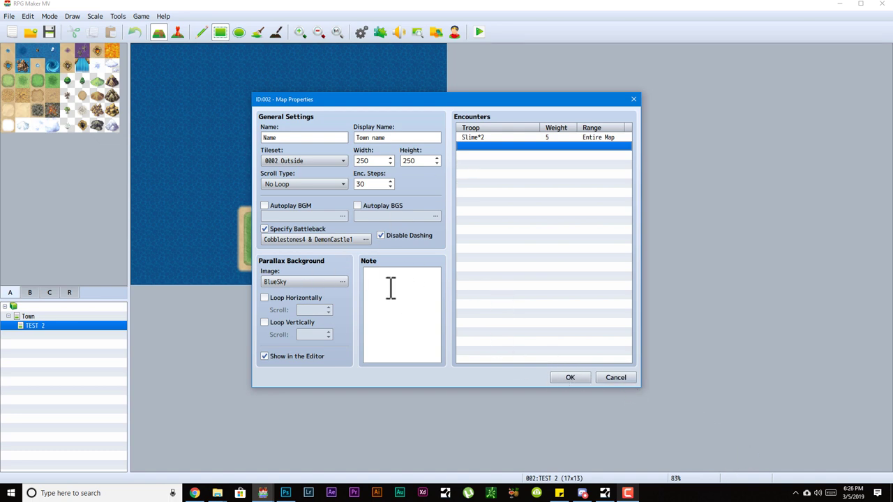
click(277, 298)
click(277, 298)
click(277, 322)
click(328, 332)
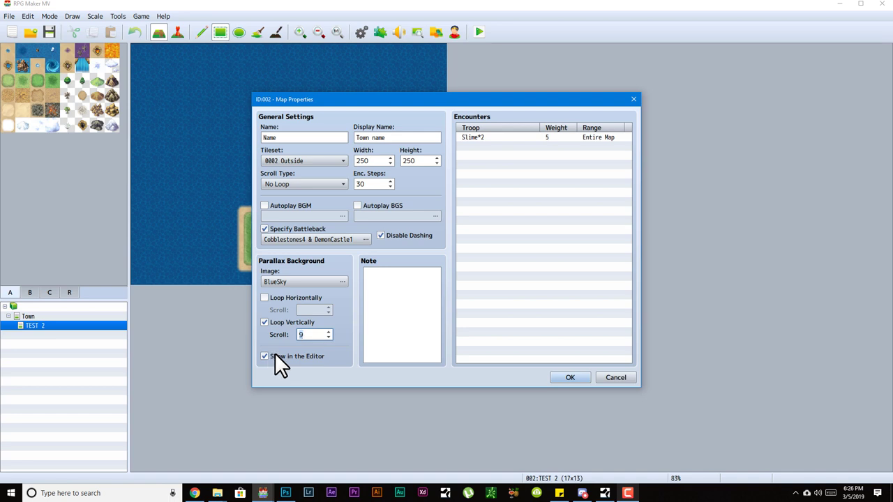
click(402, 301)
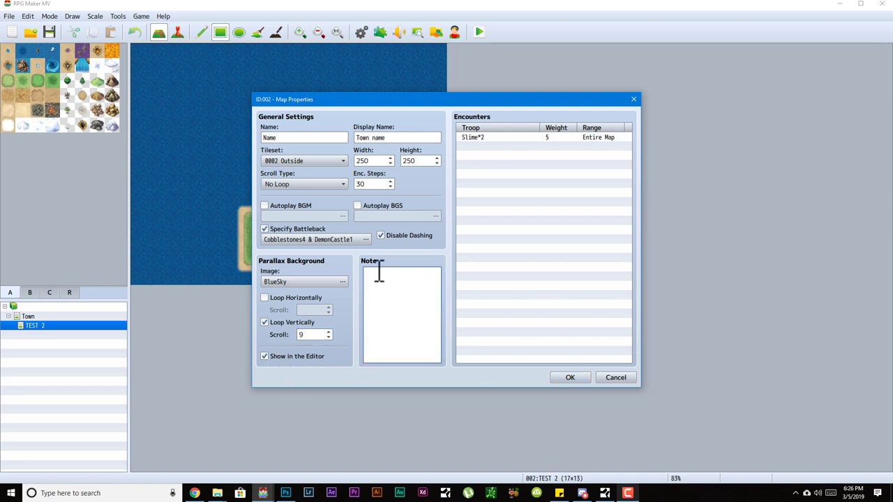
Cancel Map Properties, discarding the parallax changes
click(615, 377)
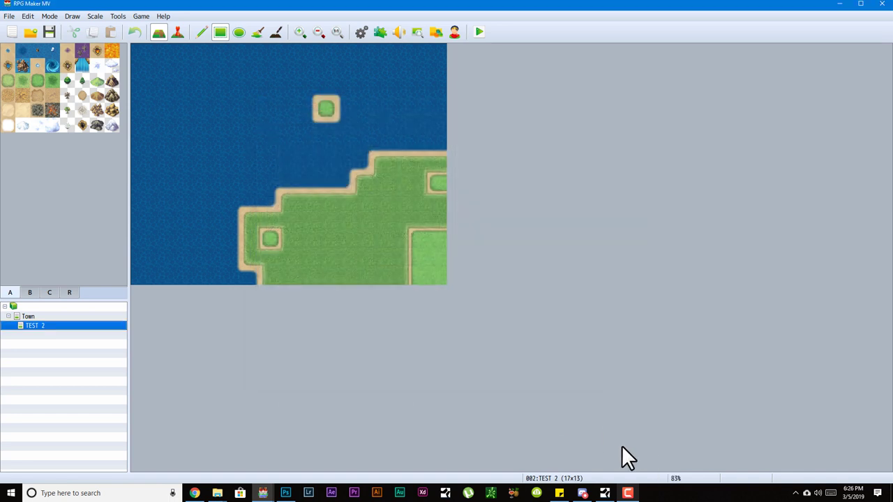
click(627, 493)
click(628, 493)
Paint grassy land strips onto the water with the Pencil tool
click(201, 32)
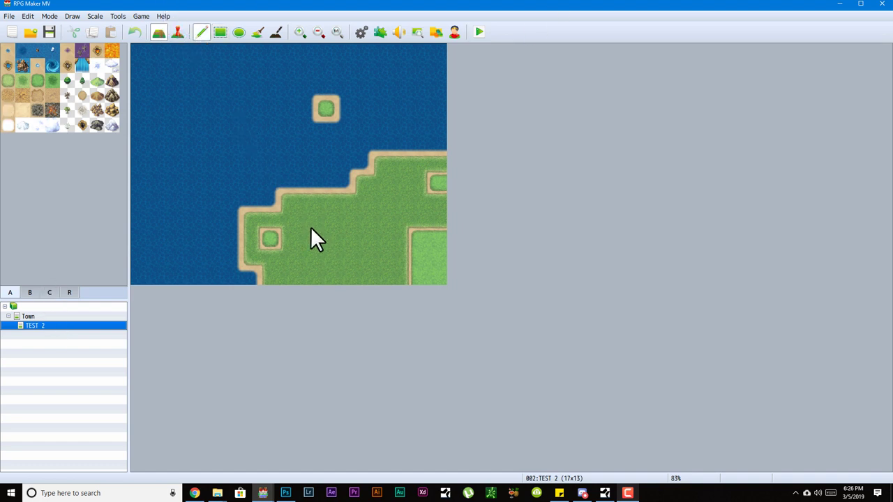
mouse_move(328, 168)
mouse_down()
mouse_move(155, 165)
mouse_move(232, 108)
mouse_up()
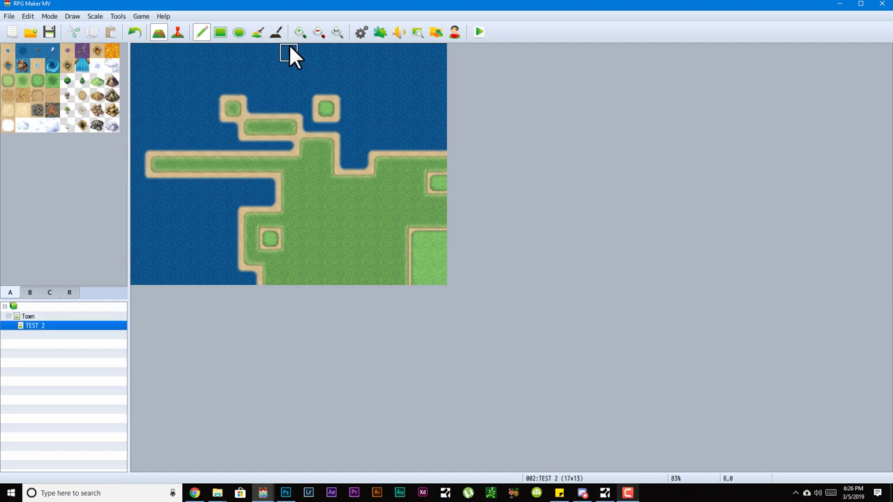
right_click(50, 326)
Rename the map to 'Test town', give it the 0002 Outside tileset, and apply
click(101, 332)
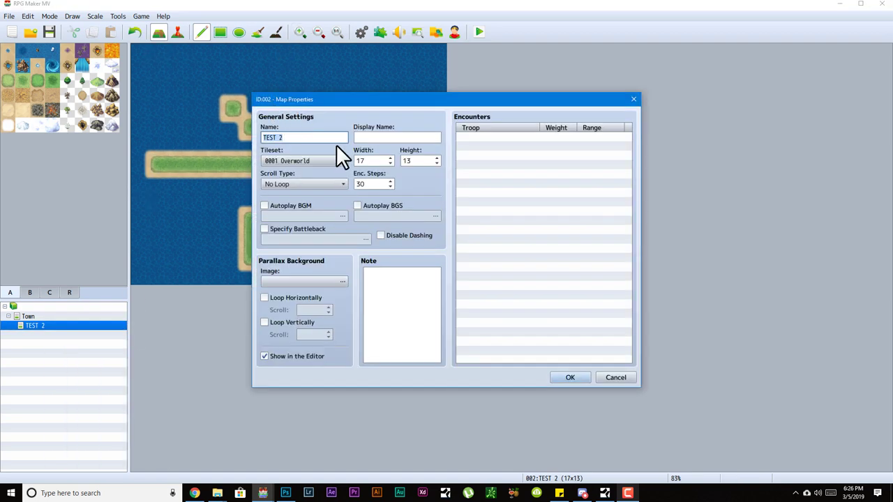
key(BackSpace)
text(Test toe)
key(BackSpace)
text(wn)
click(335, 160)
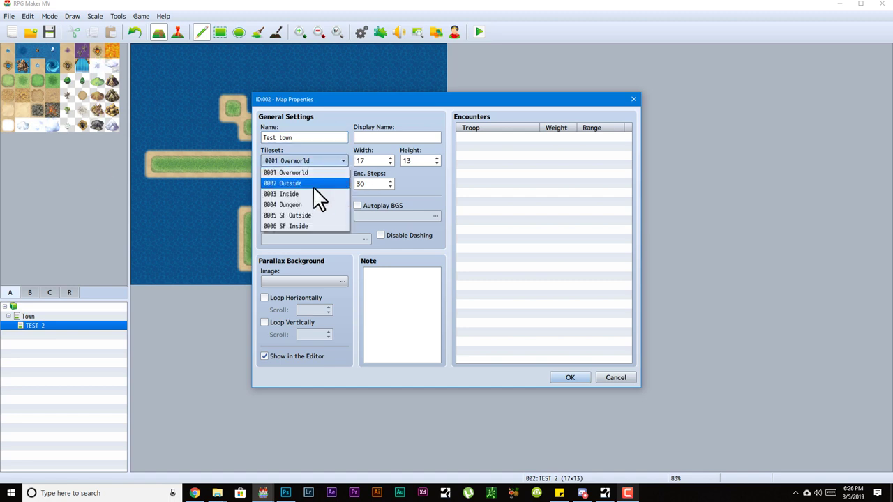
click(314, 186)
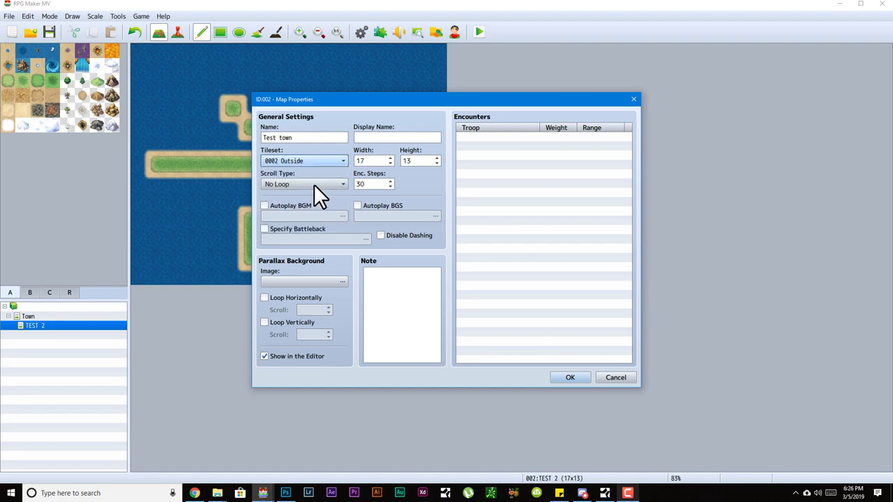
click(569, 375)
Open Test town and paint grass over its upper half with the Pencil
click(41, 316)
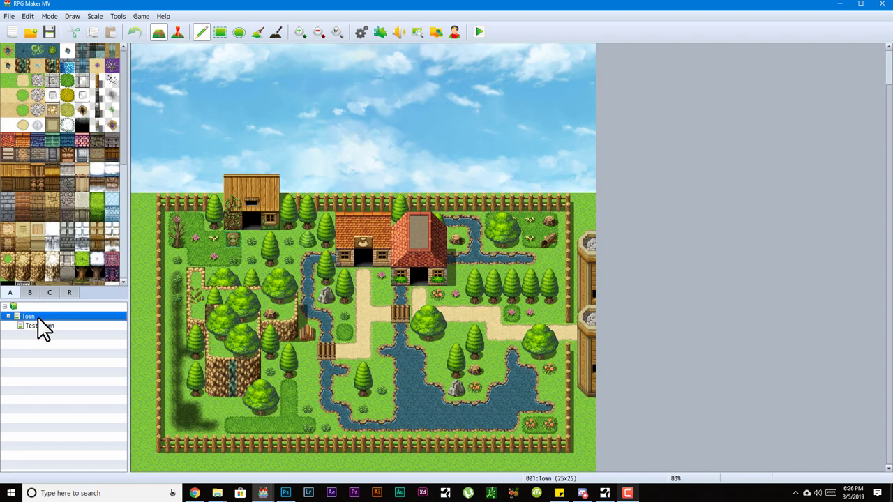
scroll(314, 289, up, 1)
scroll(380, 292, down, 1)
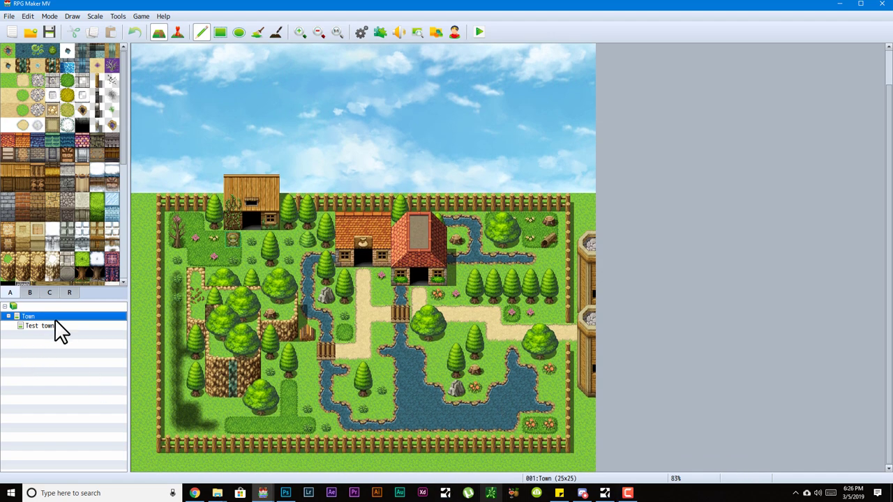
click(28, 326)
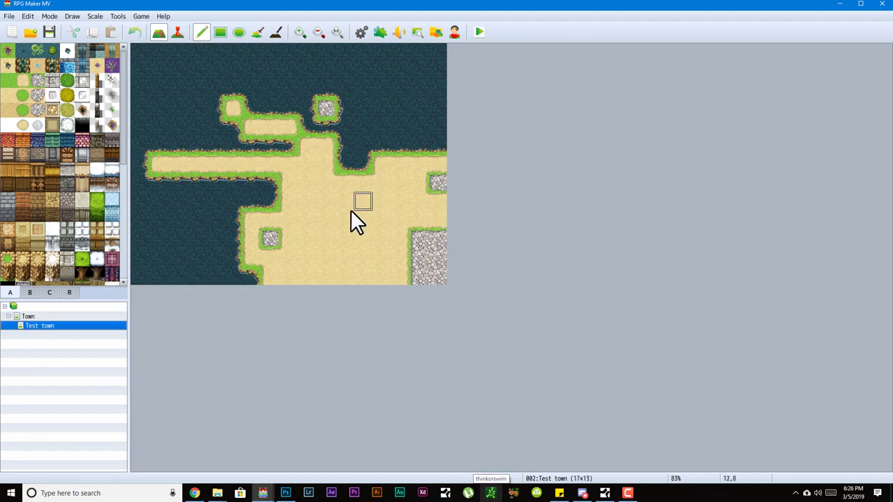
click(8, 79)
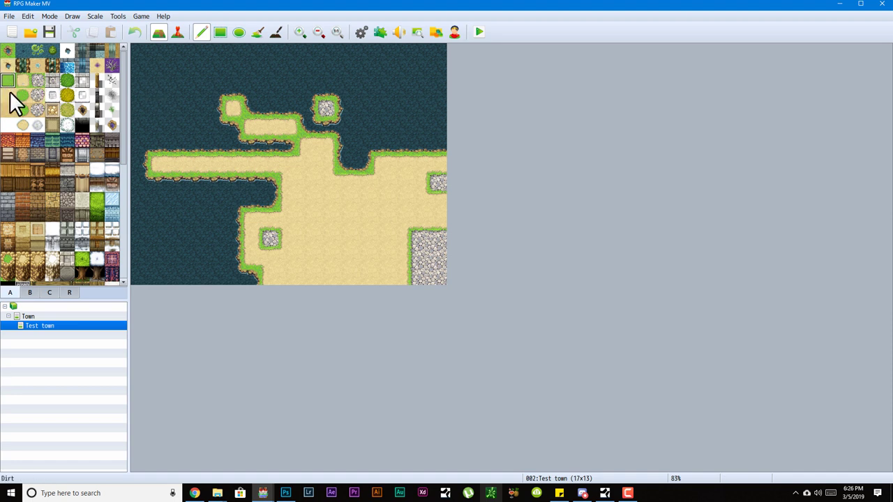
mouse_move(267, 115)
mouse_down()
mouse_move(66, 133)
mouse_move(390, 133)
mouse_move(205, 59)
mouse_move(39, 56)
mouse_up()
Fill the remaining water and sand with grass using rectangles and sampled grass
click(220, 32)
drag(159, 165, 382, 314)
scroll(68, 187, down, 4)
scroll(55, 204, down, 2)
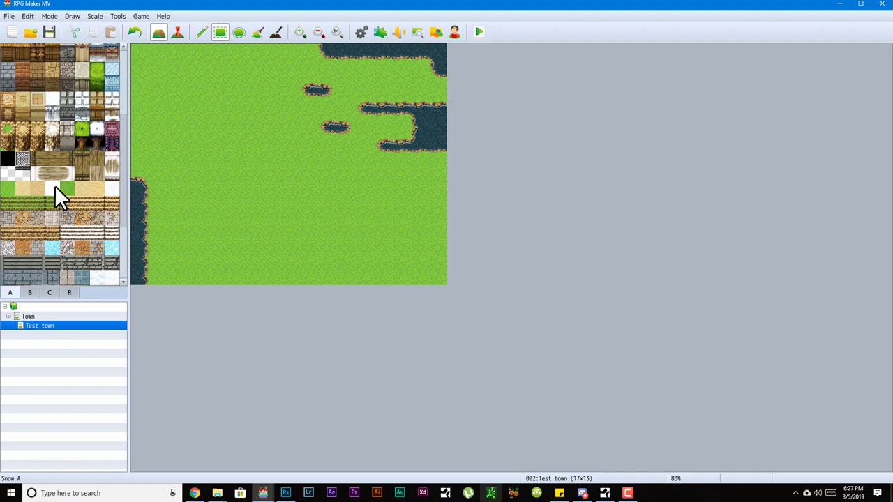
drag(139, 177, 113, 285)
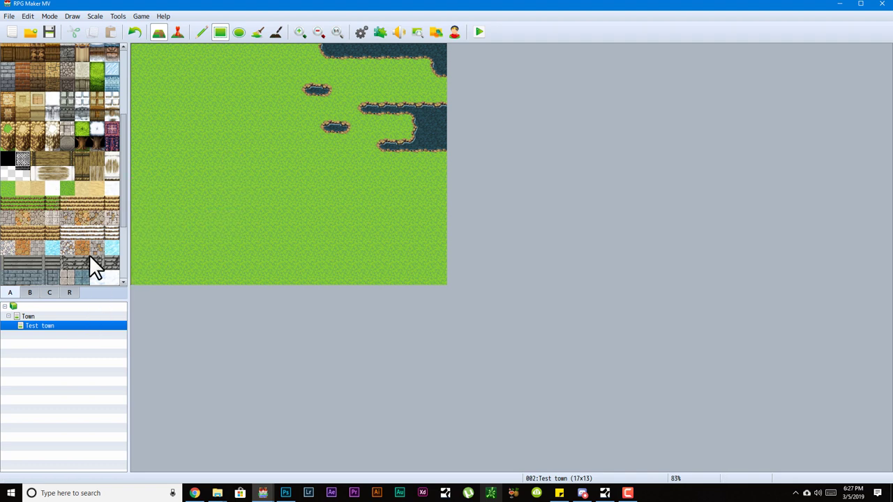
scroll(60, 187, up, 2)
scroll(59, 186, up, 3)
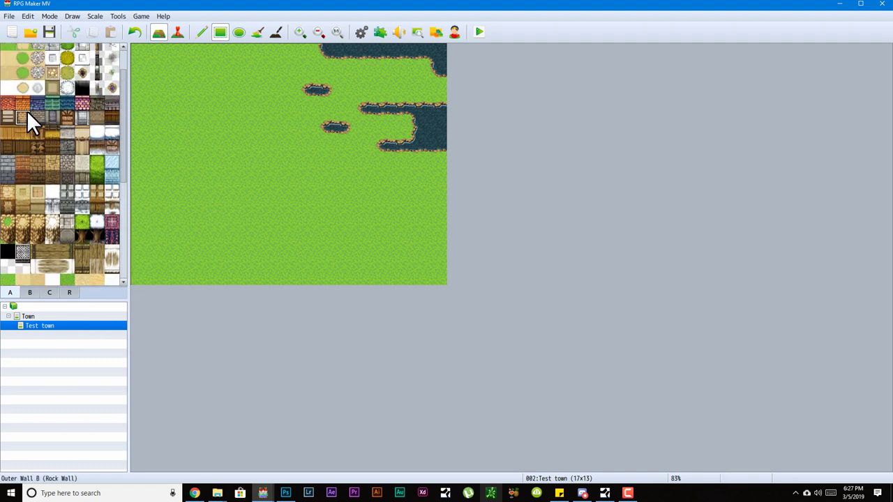
click(96, 105)
right_click(292, 168)
mouse_move(292, 168)
mouse_down()
mouse_move(469, 10)
mouse_move(497, 28)
mouse_up()
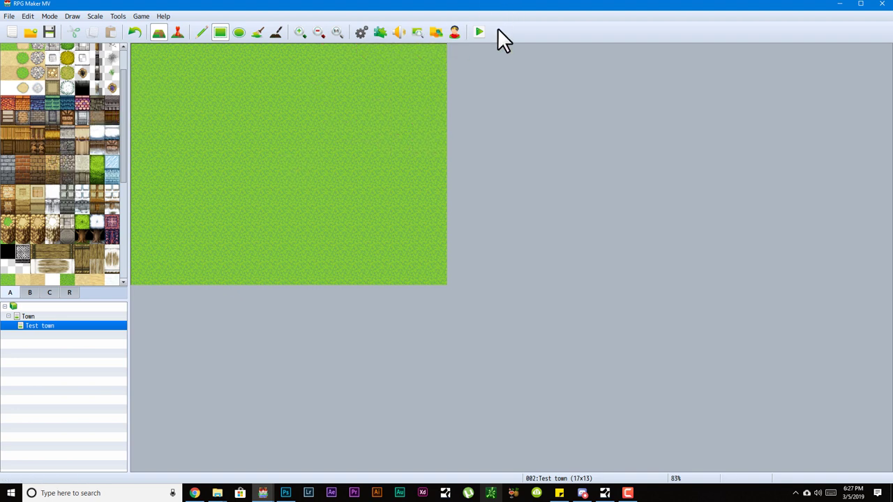
click(10, 131)
click(232, 201)
click(202, 32)
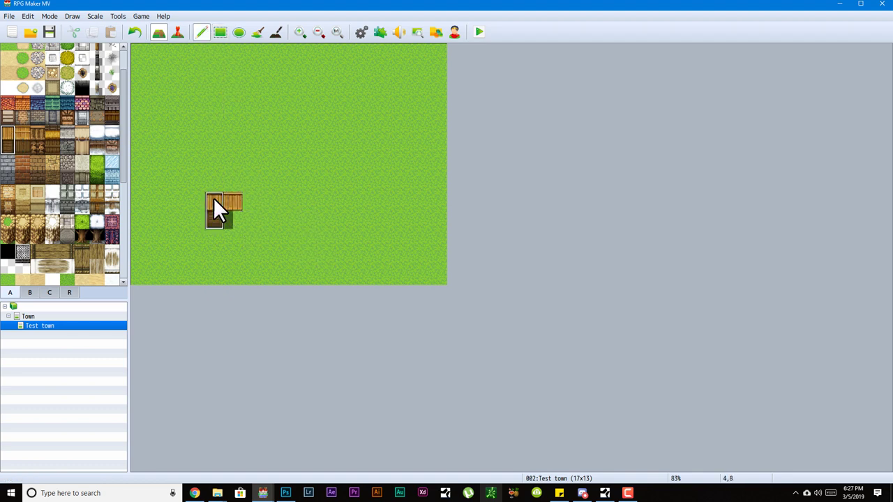
mouse_move(223, 203)
mouse_down()
mouse_move(265, 185)
mouse_move(232, 183)
mouse_move(225, 137)
mouse_move(196, 136)
mouse_up()
key(ctrl+z)
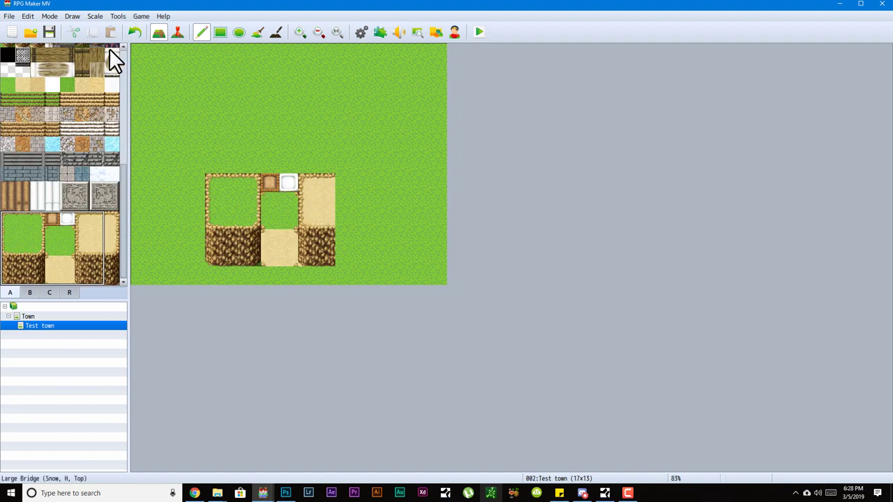
click(135, 32)
key(ctrl+z)
key(ctrl+z)
scroll(57, 166, up, 5)
drag(124, 147, 109, 56)
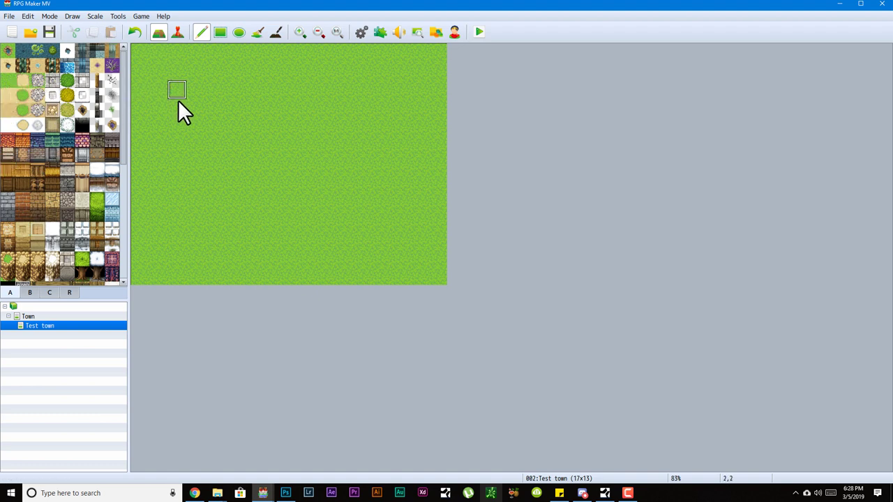
Paint a winding dirt path across the map
click(19, 81)
mouse_move(436, 162)
mouse_down()
mouse_move(377, 147)
mouse_move(161, 139)
mouse_move(419, 162)
mouse_move(253, 155)
mouse_up()
key(ctrl+z)
mouse_move(276, 212)
mouse_down()
mouse_move(310, 168)
mouse_move(399, 164)
mouse_up()
mouse_move(344, 174)
mouse_down()
mouse_move(309, 176)
mouse_move(260, 242)
mouse_up()
click(262, 277)
drag(342, 168, 274, 163)
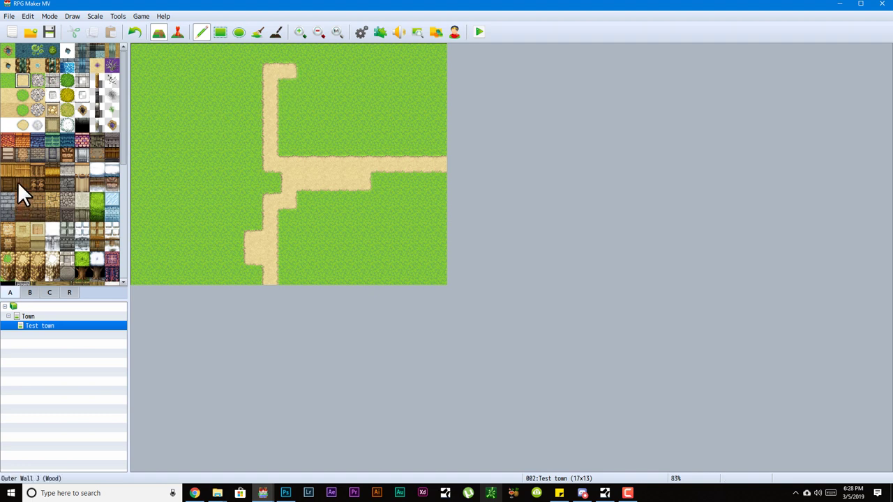
Paint a brick wall row and red roof tiles along the building's top
click(22, 154)
mouse_move(292, 91)
mouse_down()
mouse_move(222, 91)
mouse_move(310, 85)
mouse_up()
click(213, 71)
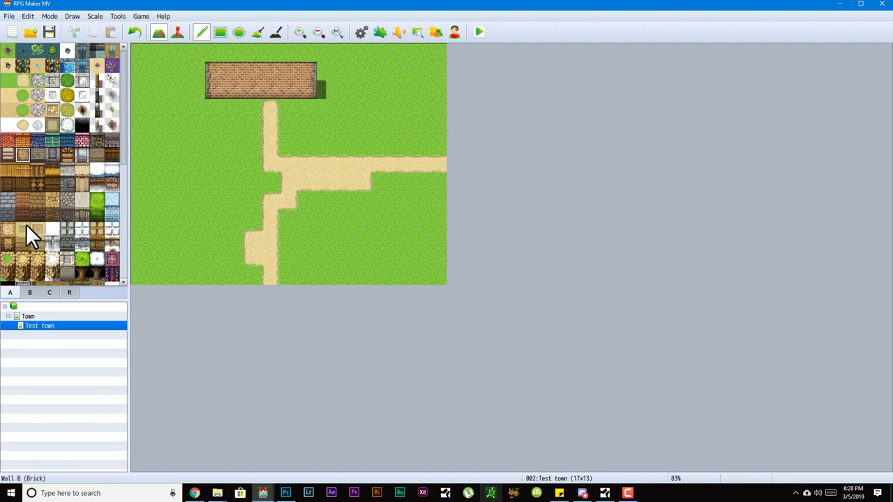
click(22, 140)
mouse_move(228, 61)
mouse_down()
mouse_move(304, 66)
mouse_move(242, 67)
mouse_up()
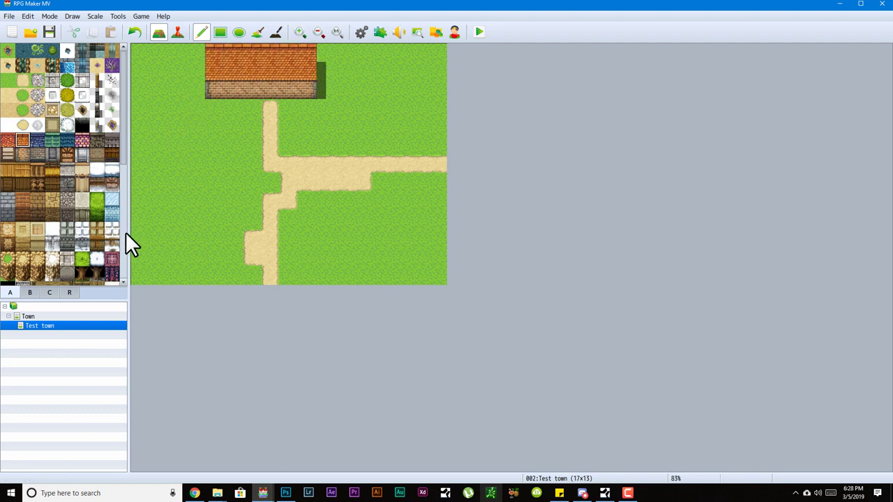
scroll(46, 173, down, 3)
scroll(45, 180, up, 3)
scroll(13, 139, down, 3)
scroll(28, 129, up, 3)
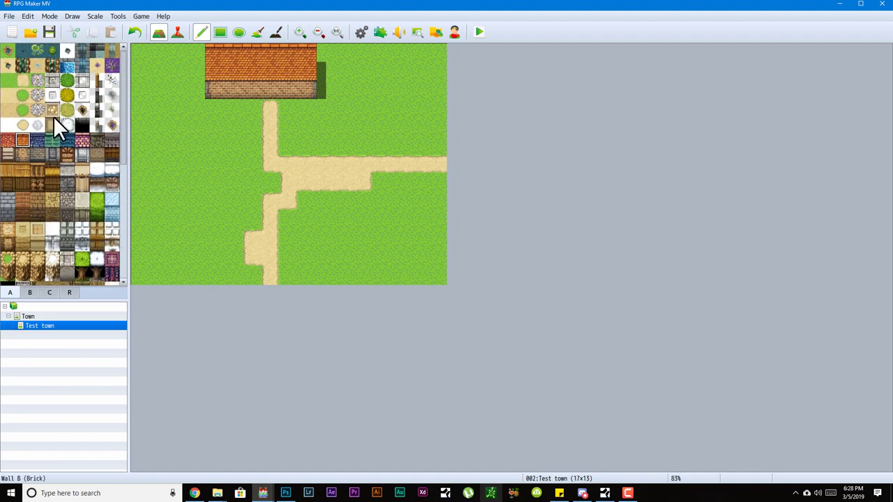
Paint dark grass down the map's left side and across the lower right
click(114, 97)
mouse_move(170, 146)
mouse_down()
mouse_move(143, 162)
mouse_move(188, 244)
mouse_move(161, 269)
mouse_up()
drag(386, 264, 417, 277)
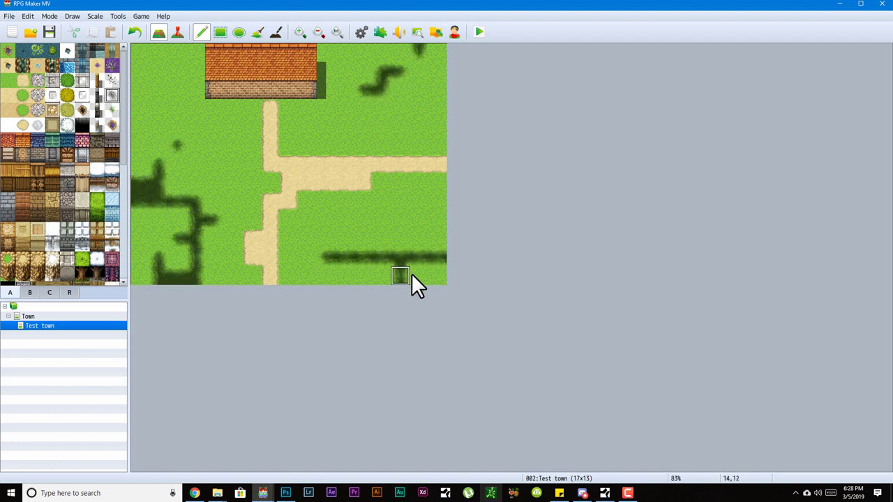
Lay wooden fence along the top edge, undoing the overlong strokes and stray posts
click(97, 80)
click(179, 53)
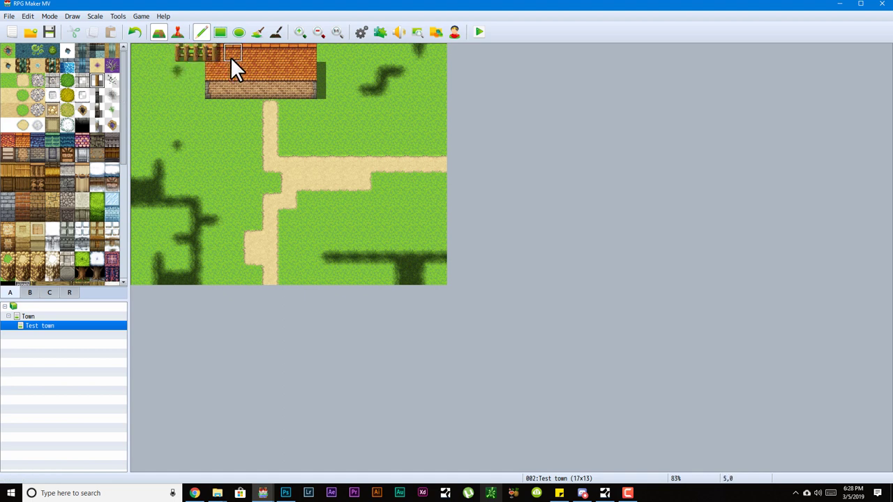
drag(198, 55, 136, 55)
mouse_move(146, 127)
mouse_down()
mouse_move(153, 244)
mouse_move(140, 200)
mouse_move(148, 216)
mouse_up()
key(ctrl+z)
click(159, 222)
right_click(207, 8)
key(Escape)
key(ctrl+z)
key(ctrl+z)
Fence the left, bottom and top-right edges with filled rectangles of fence tiles
click(220, 32)
mouse_move(145, 54)
mouse_down()
mouse_move(118, 287)
mouse_move(439, 283)
mouse_move(481, 19)
mouse_up()
drag(425, 55, 326, 48)
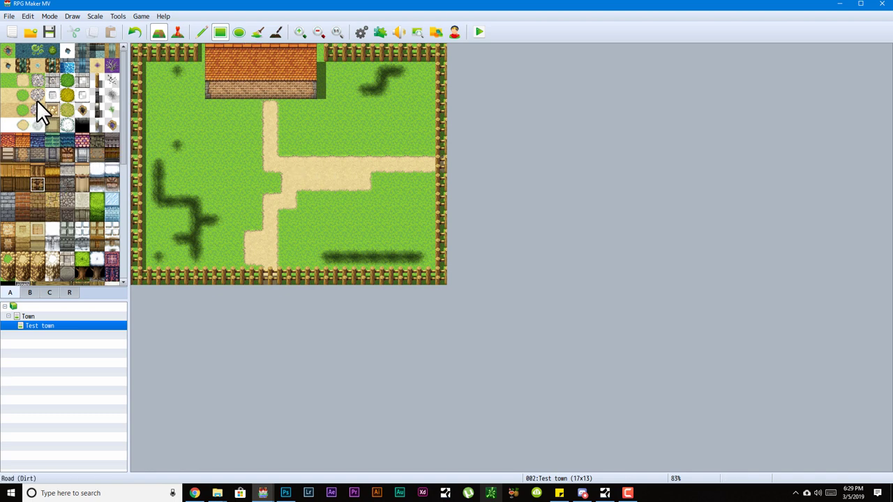
Try painting bushes and fence tiles on the grass, undoing each attempt
click(97, 81)
mouse_move(191, 220)
mouse_down()
mouse_move(236, 227)
mouse_move(194, 251)
mouse_up()
drag(180, 149, 221, 228)
key(ctrl+z)
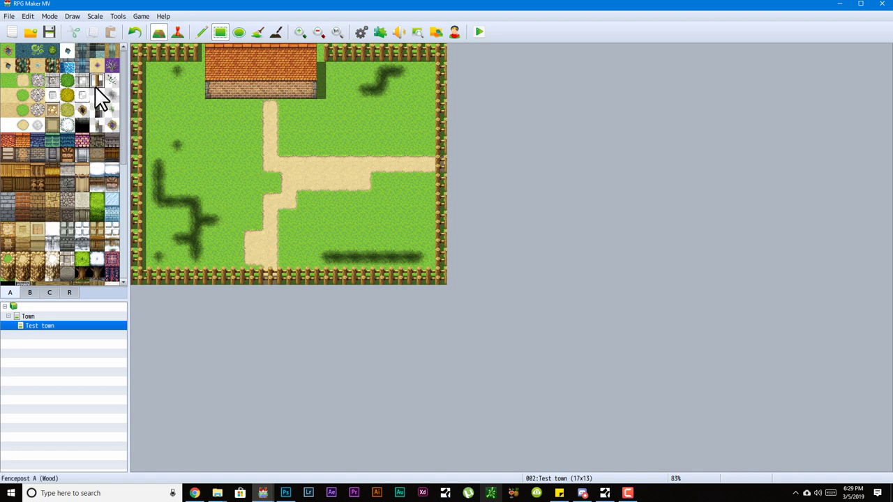
click(181, 141)
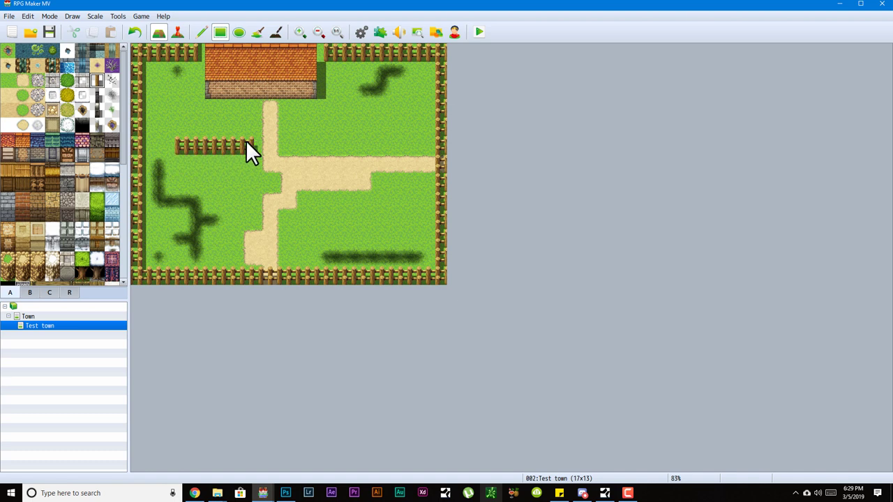
key(ctrl+z)
key(ctrl+z)
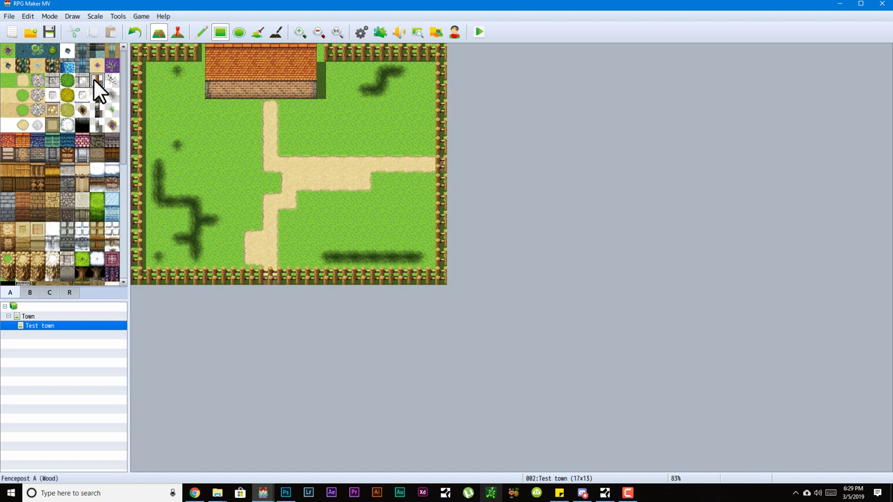
mouse_move(209, 167)
mouse_down()
mouse_move(249, 162)
mouse_move(212, 160)
mouse_up()
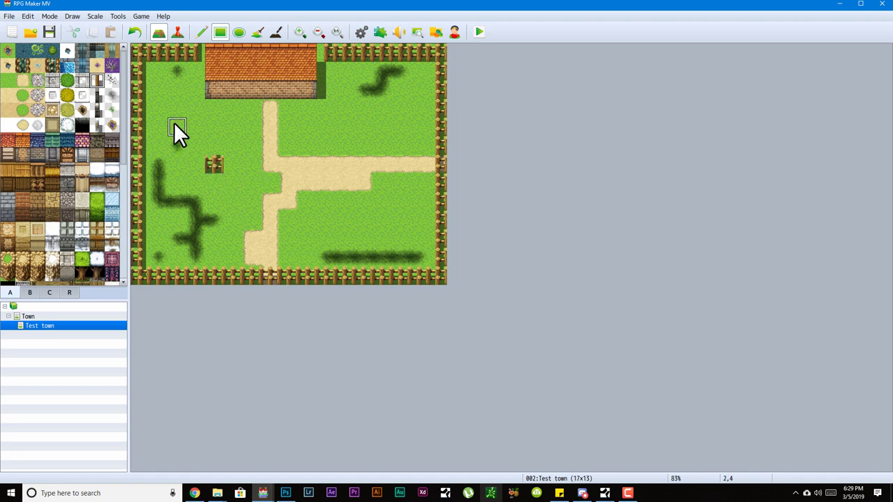
key(ctrl+z)
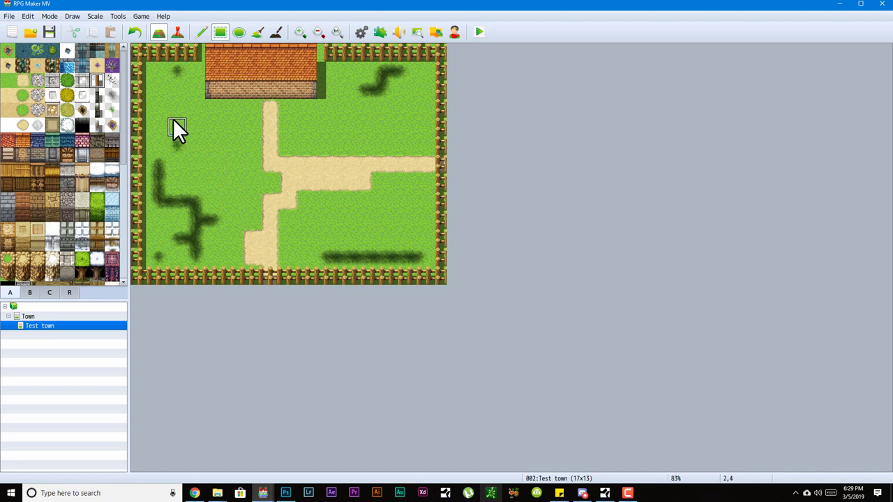
Place five single Fencepost A (Wood) posts on the grass, including above the right path
click(97, 79)
click(196, 164)
click(228, 200)
click(214, 145)
click(343, 127)
click(399, 127)
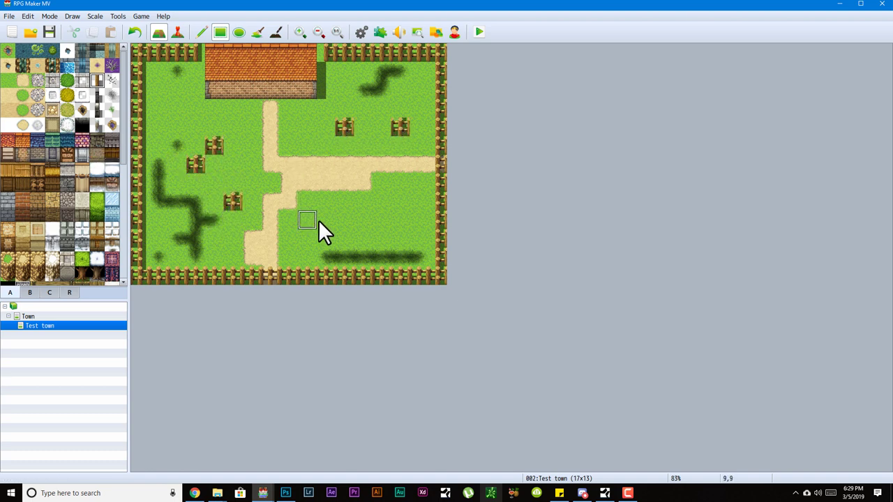
Remove the fence tiles where the path exits the bottom edge
drag(292, 228, 284, 191)
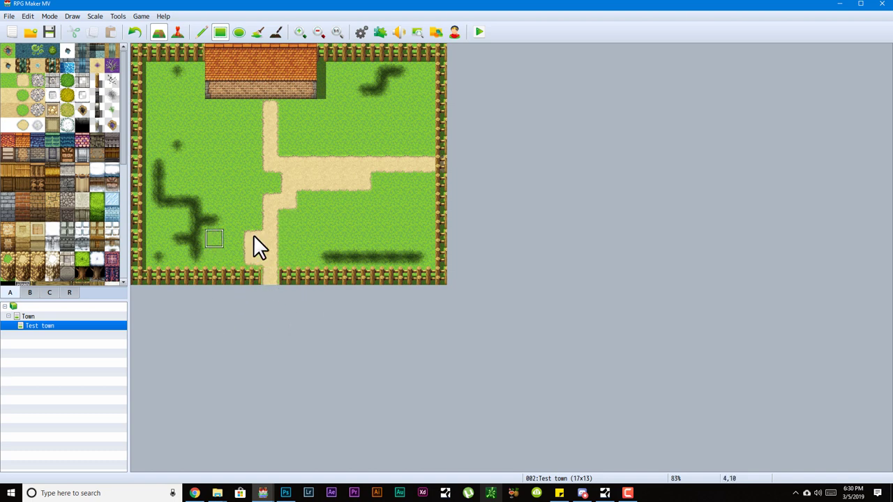
Draw a water pond on the map's left side, closed off from the left edge
click(7, 50)
drag(198, 160, 160, 164)
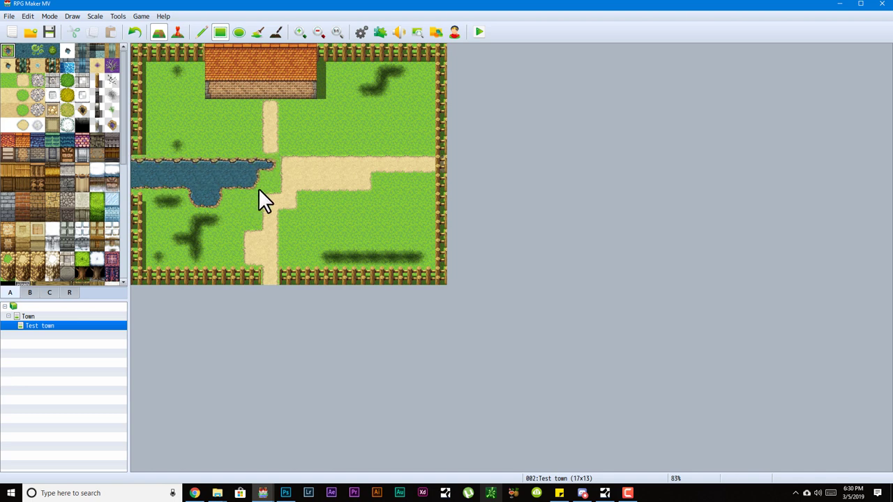
right_click(138, 146)
drag(139, 147, 133, 193)
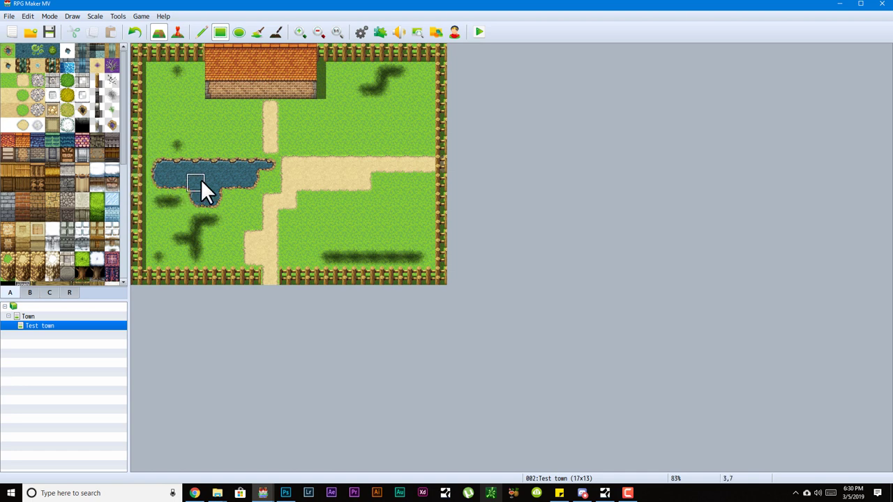
Run a narrow water channel up to the house wall and repaint the path's edge
drag(221, 109, 227, 98)
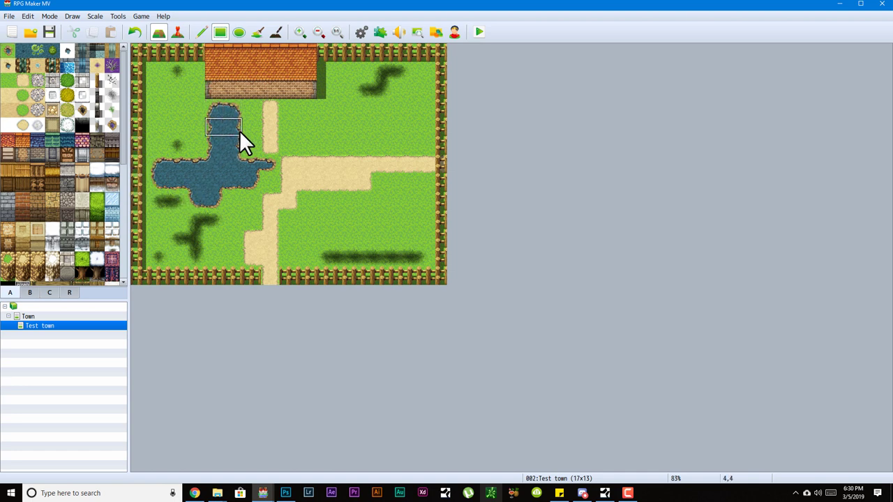
mouse_move(239, 131)
mouse_down()
mouse_move(239, 100)
mouse_move(236, 108)
mouse_move(225, 101)
mouse_up()
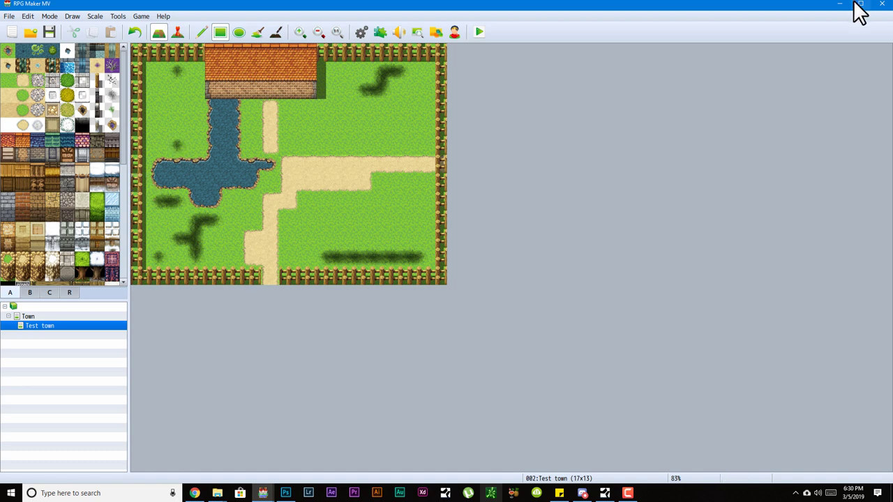
drag(273, 147, 266, 180)
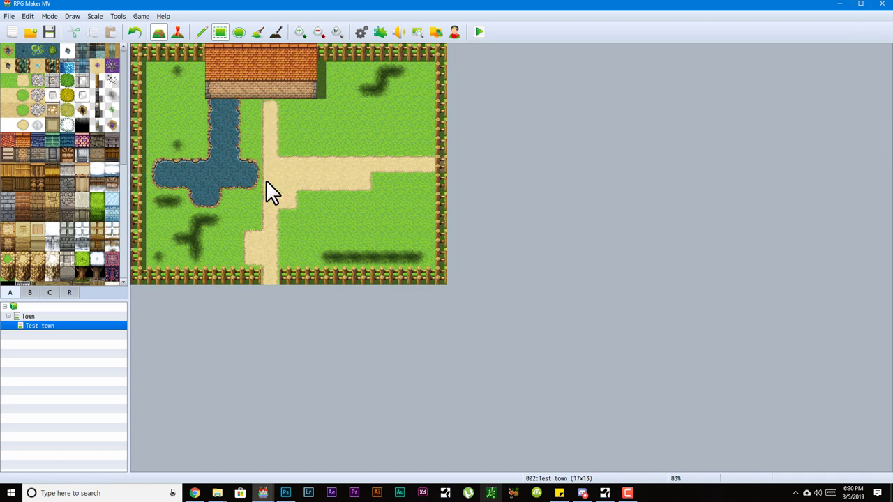
Plant Large Trees from tab B around the house and at the top-left
click(30, 293)
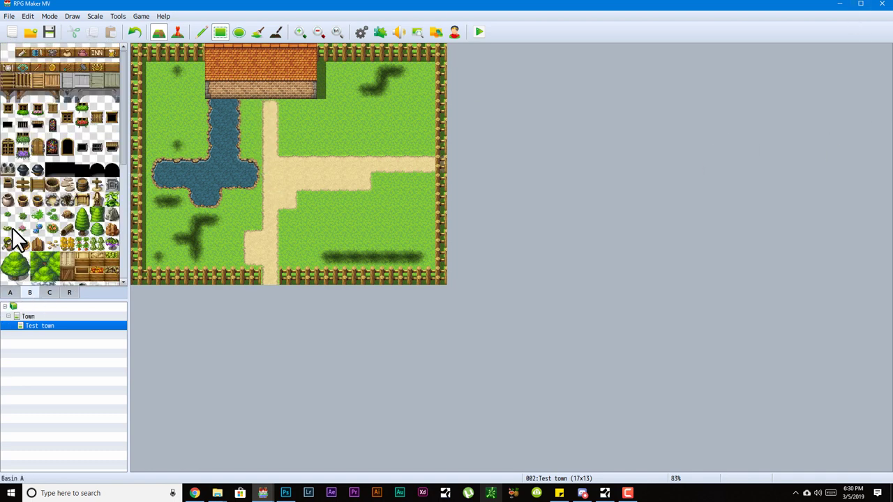
click(8, 273)
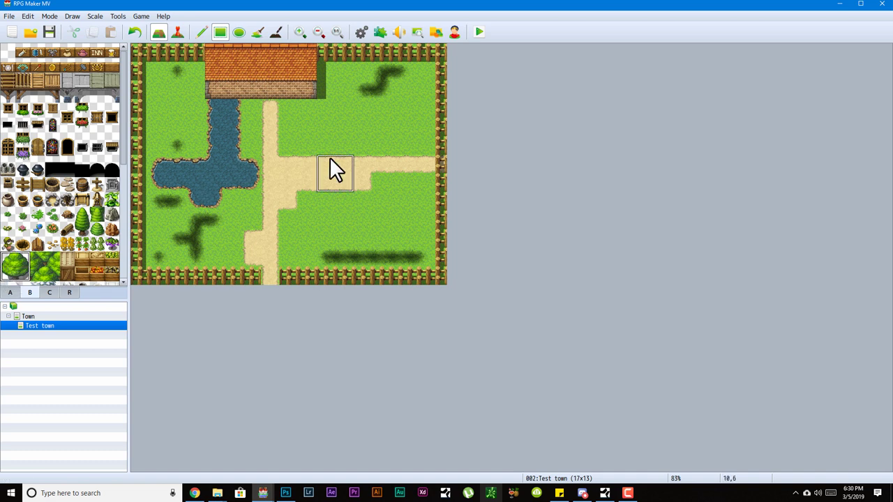
click(286, 84)
click(201, 32)
click(286, 90)
click(334, 70)
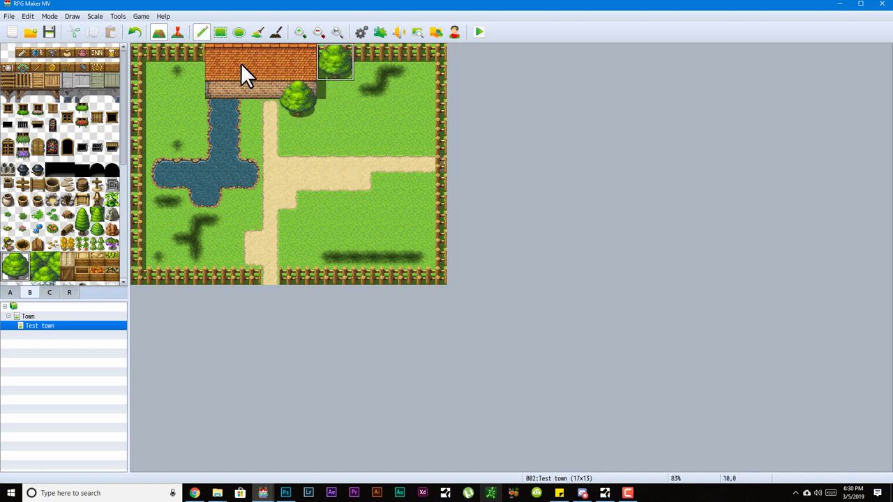
click(169, 60)
click(197, 80)
Plant more Large Trees along the path and at the pond's left edge
click(316, 137)
click(405, 171)
click(314, 190)
click(288, 222)
click(227, 236)
click(166, 185)
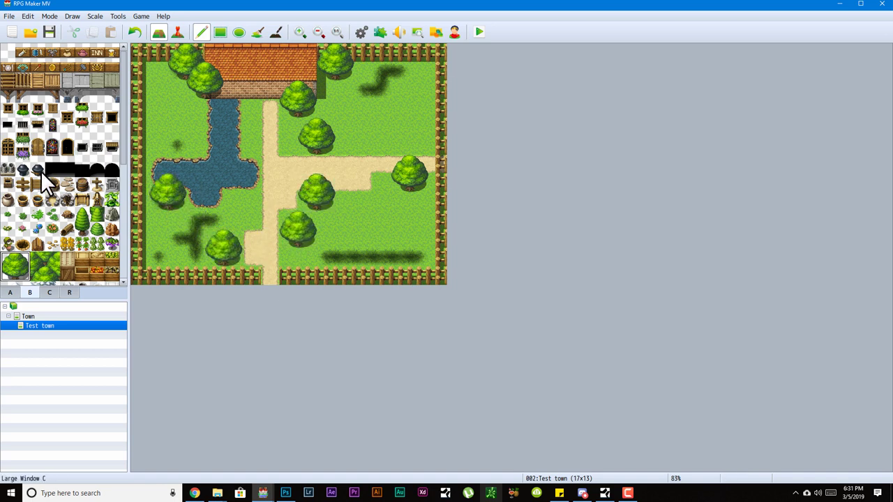
drag(54, 139, 55, 155)
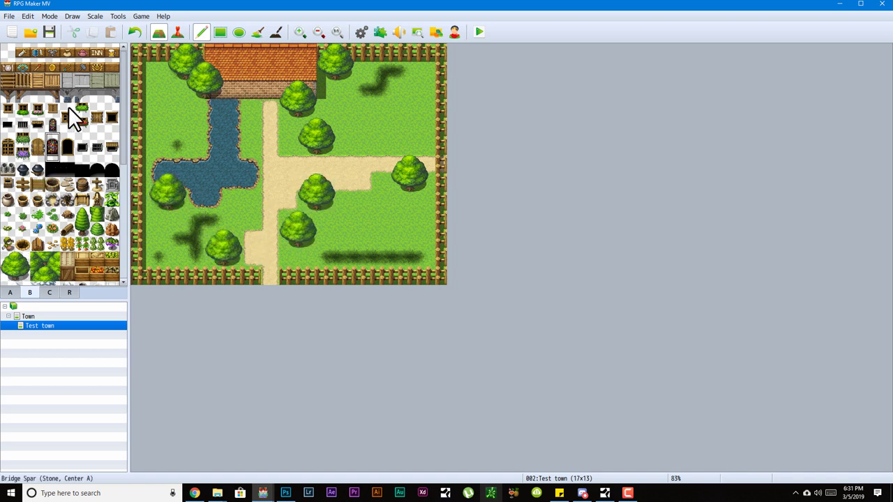
click(8, 126)
click(8, 110)
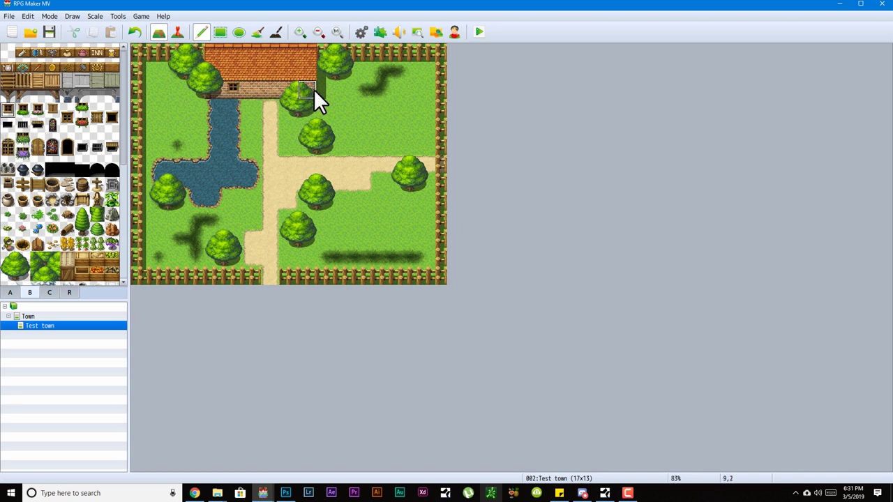
click(53, 169)
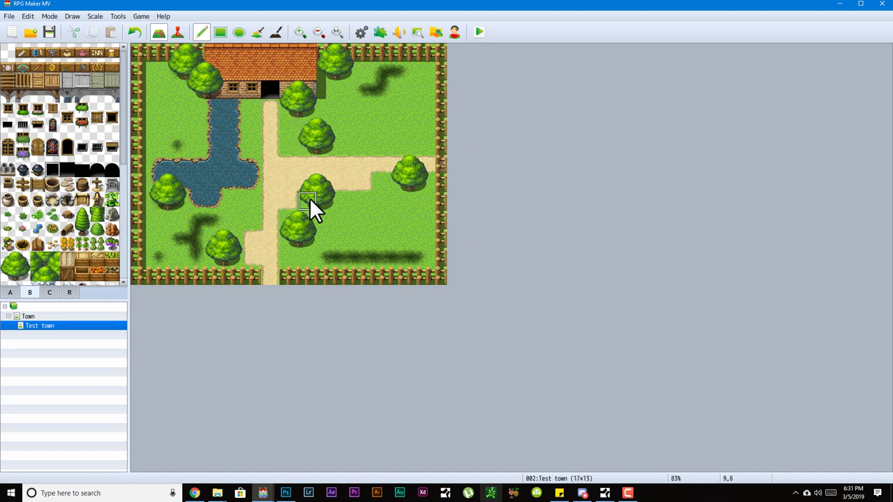
click(628, 493)
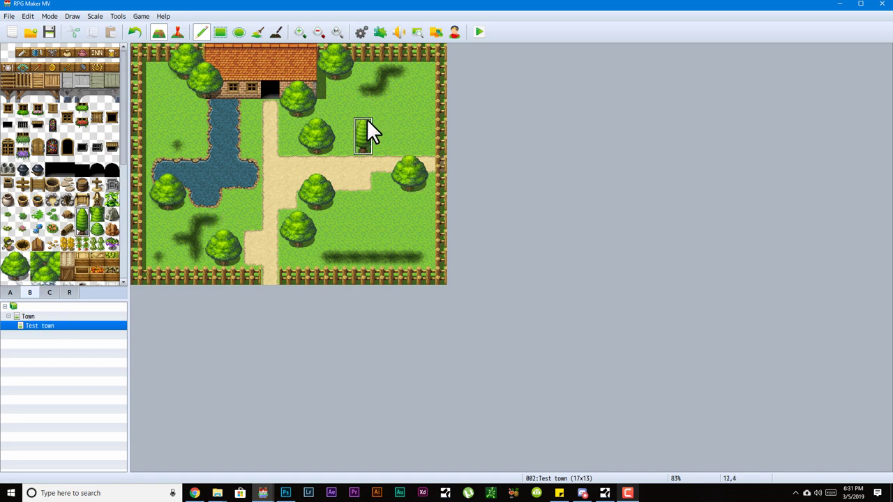
click(362, 127)
click(364, 185)
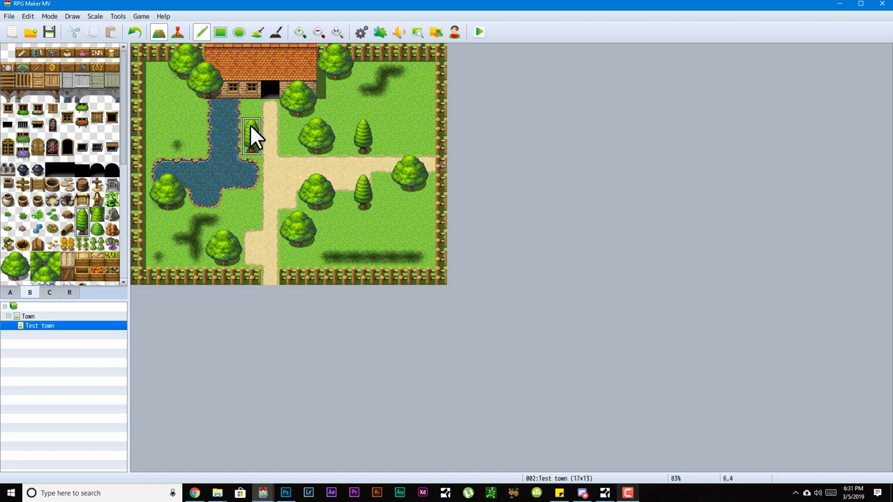
click(229, 187)
click(174, 129)
click(627, 493)
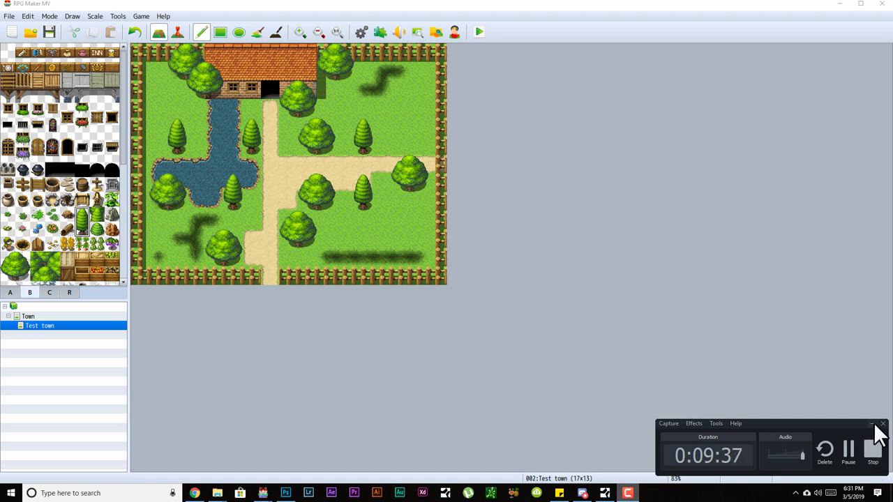
click(620, 359)
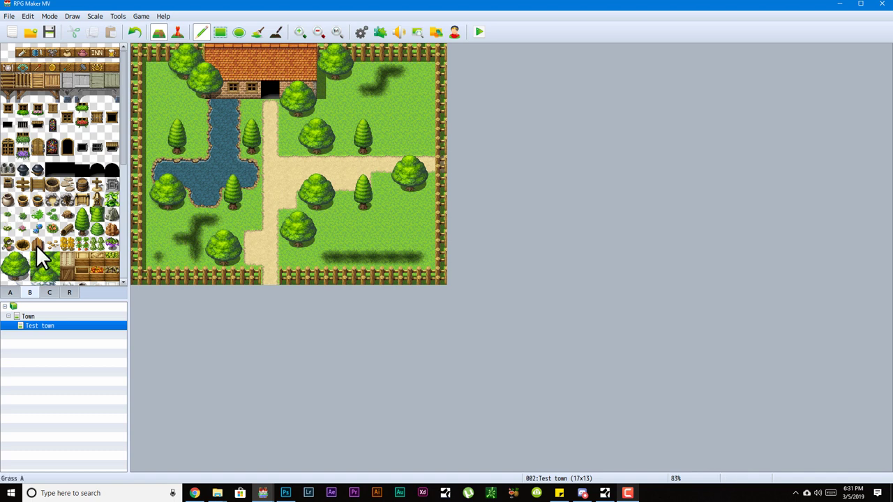
click(72, 294)
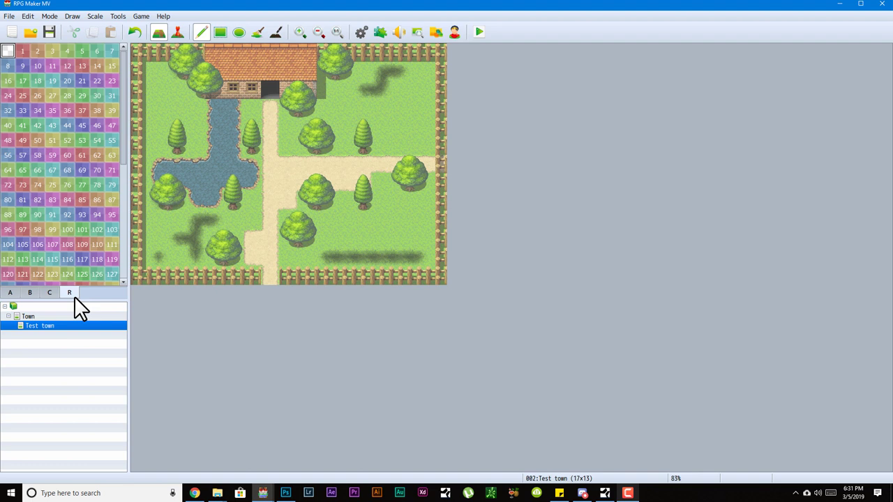
scroll(18, 195, down, 3)
scroll(38, 105, up, 3)
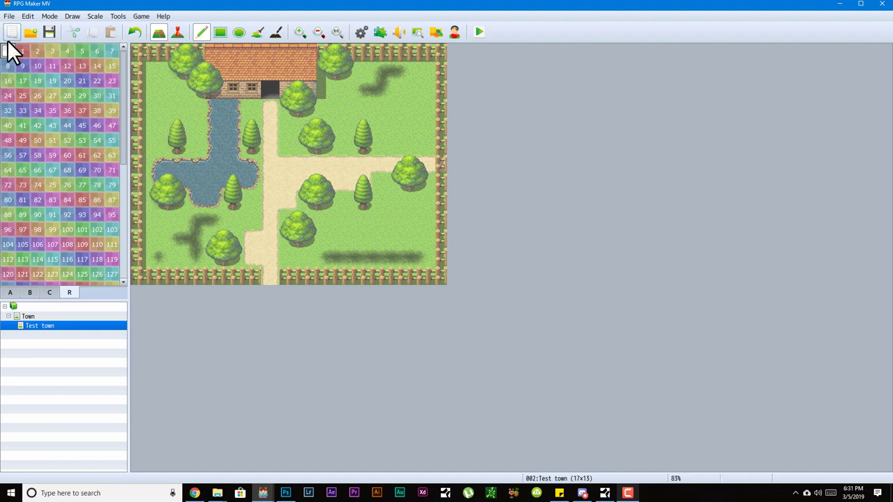
scroll(18, 60, down, 5)
scroll(171, 483, down, 4)
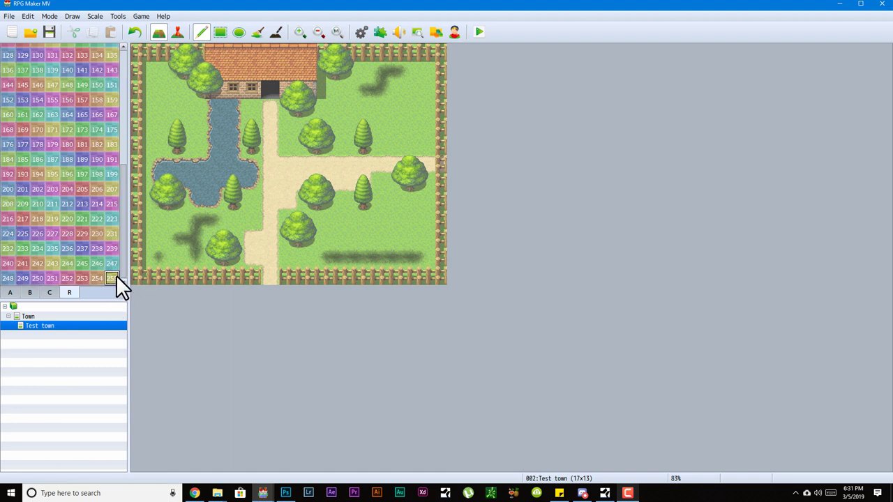
scroll(87, 234, up, 8)
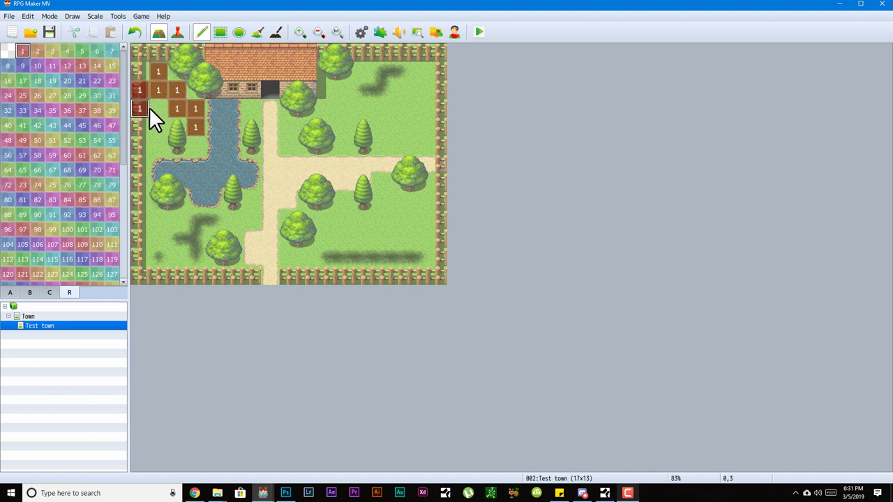
key(ctrl+z)
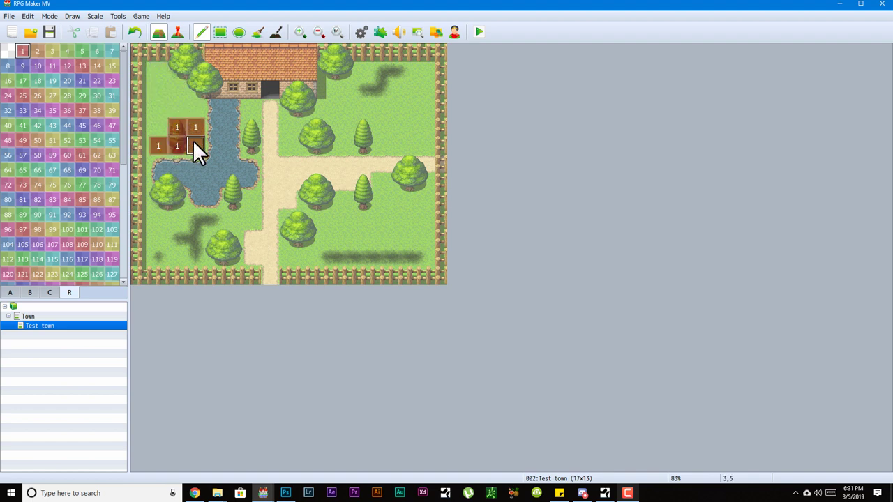
key(ctrl+z)
Pick the darker grass tile from tab A, then return to the region tab
click(13, 294)
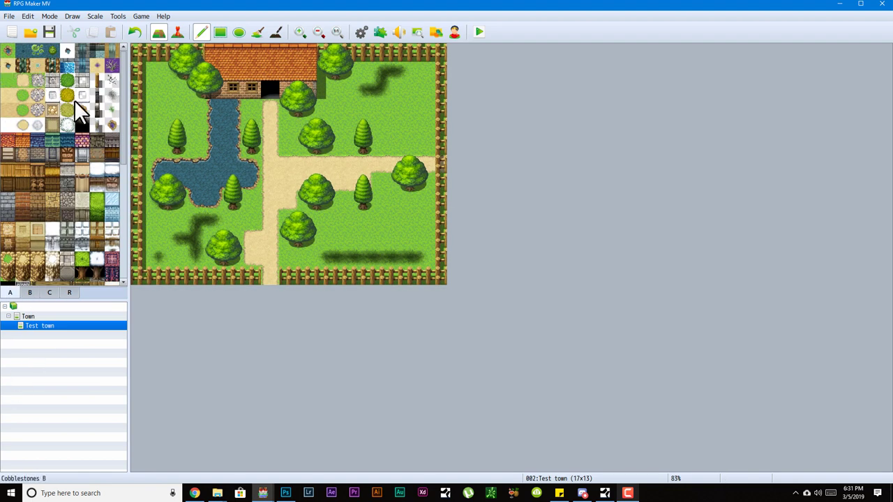
click(65, 78)
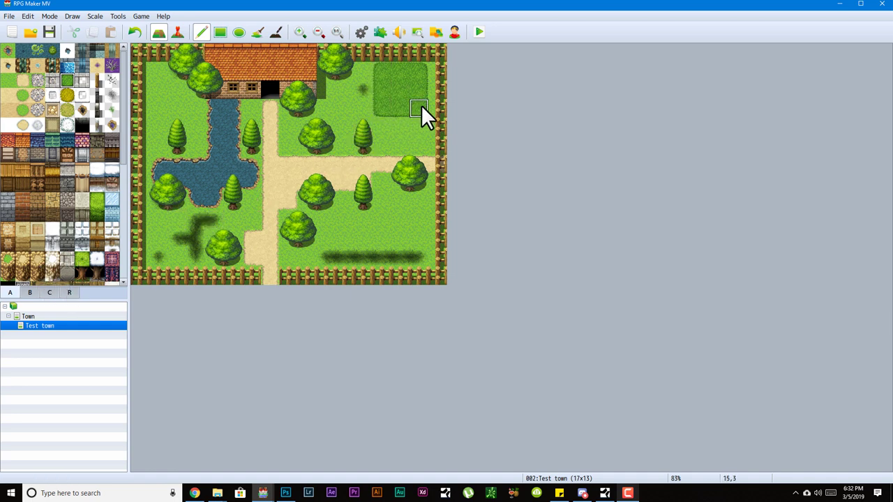
click(67, 292)
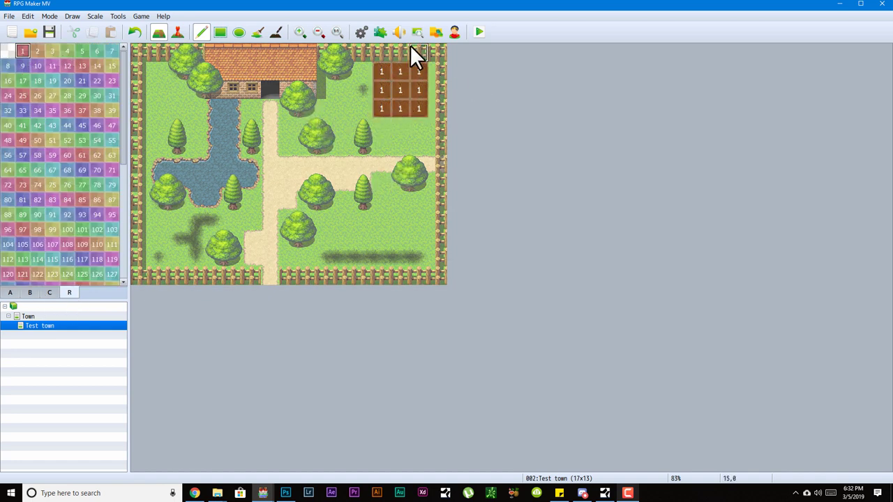
Add a Bat*2 encounter limited to region ID 1 in Test town's properties
right_click(70, 325)
click(86, 343)
right_click(514, 166)
click(523, 169)
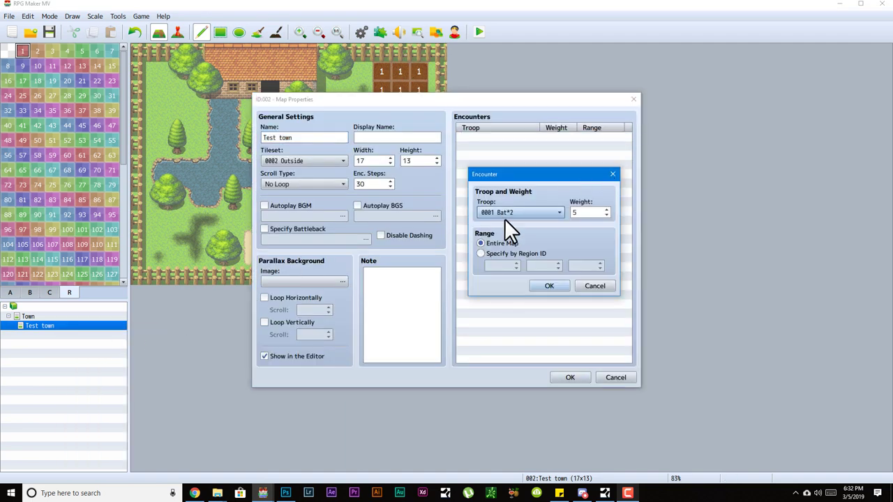
click(493, 252)
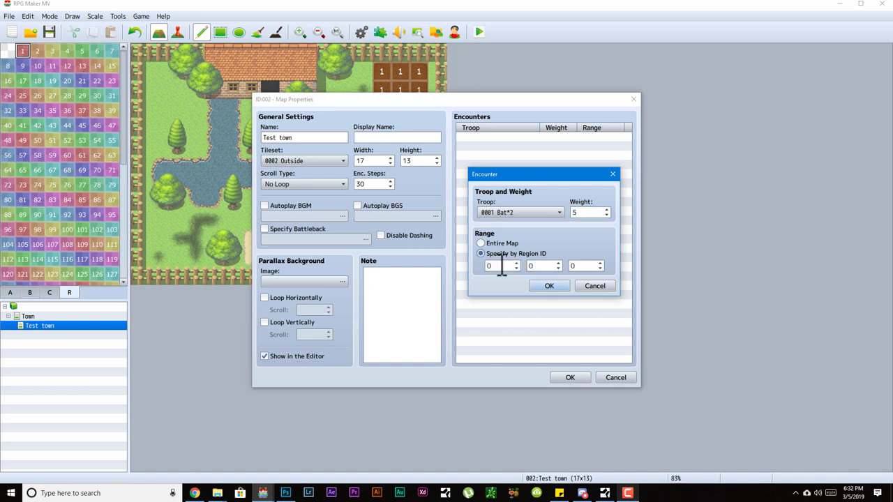
click(498, 266)
text(1)
click(555, 285)
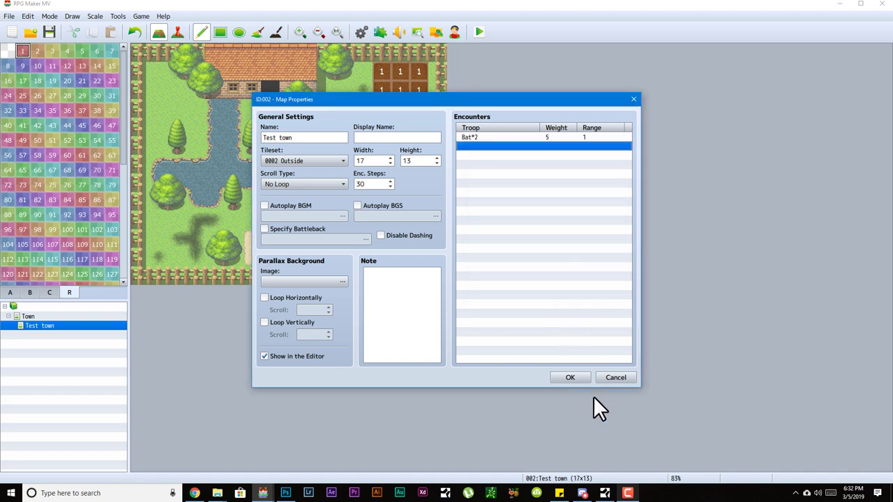
click(571, 377)
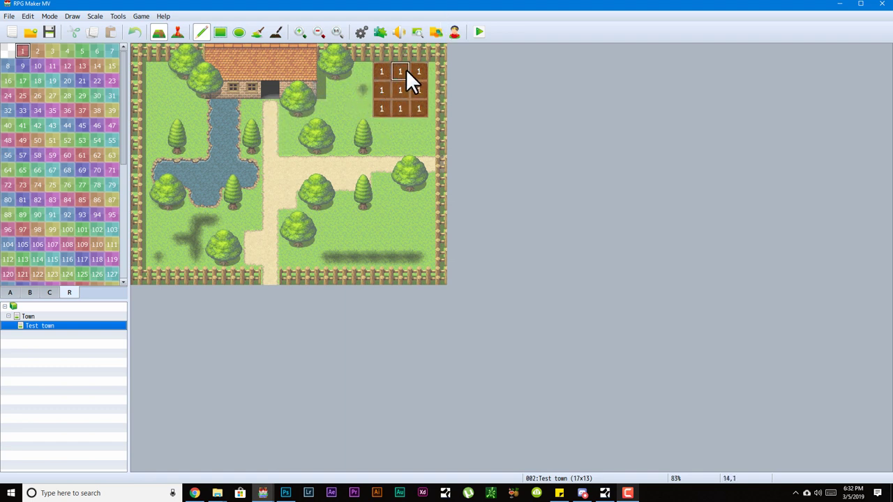
Reopen Test town's properties to check the Bat*2 entry, then close without changes
right_click(67, 325)
click(82, 335)
click(553, 136)
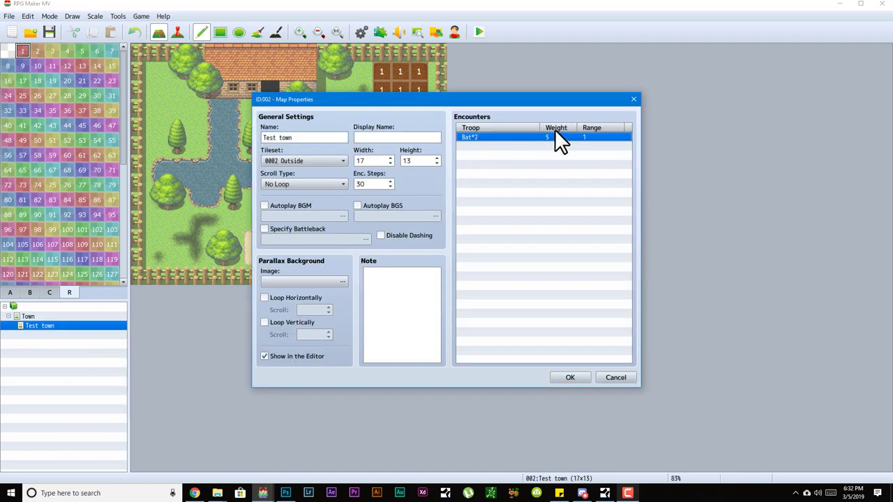
drag(442, 102, 387, 109)
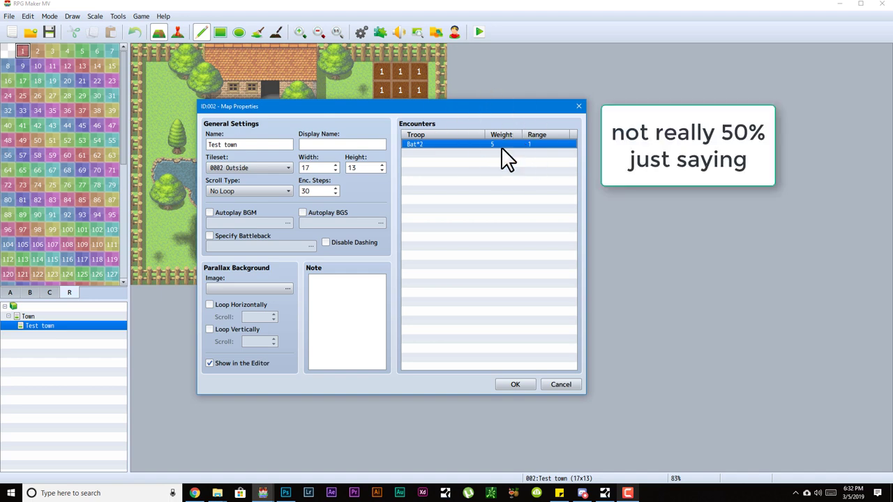
click(580, 106)
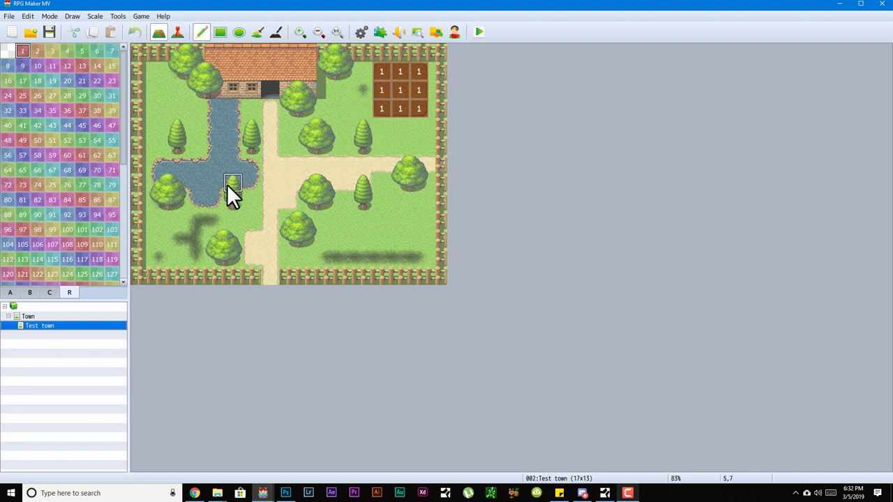
Mark a tile below the trees as region 1, then load the sample Town map
click(363, 239)
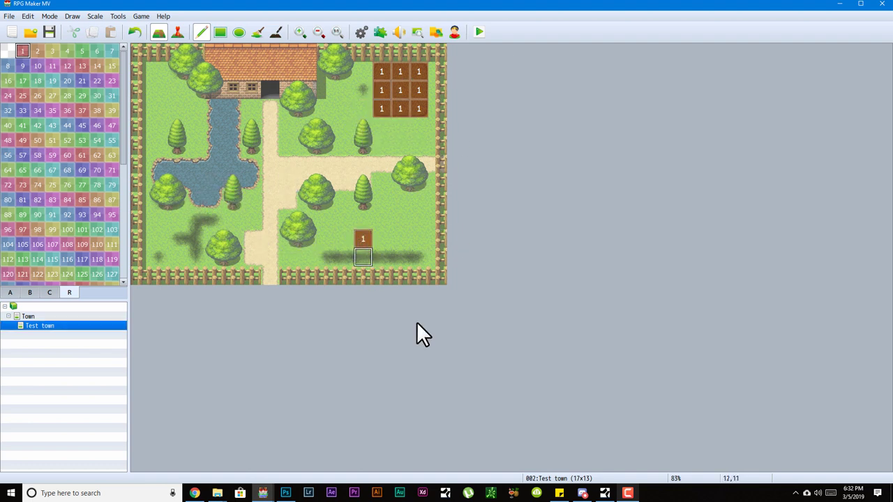
click(627, 493)
click(842, 452)
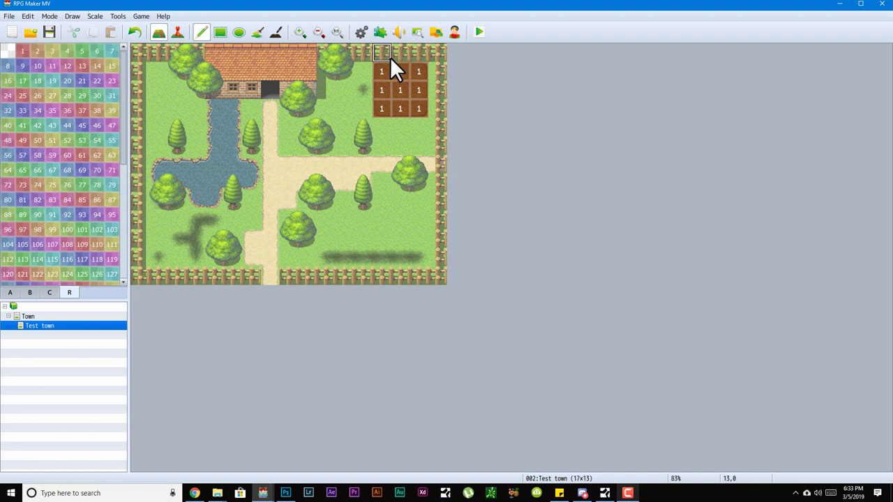
click(24, 316)
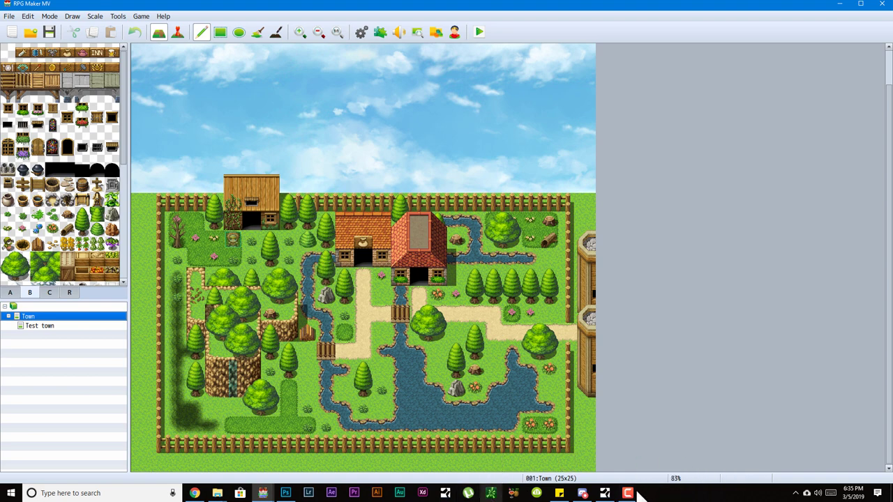
Alternate between the Test town and Town maps in the map tree to compare them
click(807, 493)
click(850, 463)
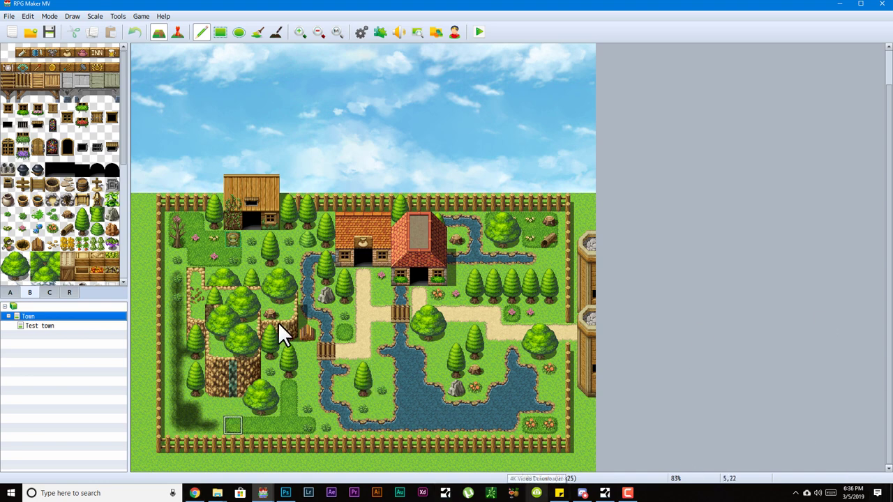
click(36, 326)
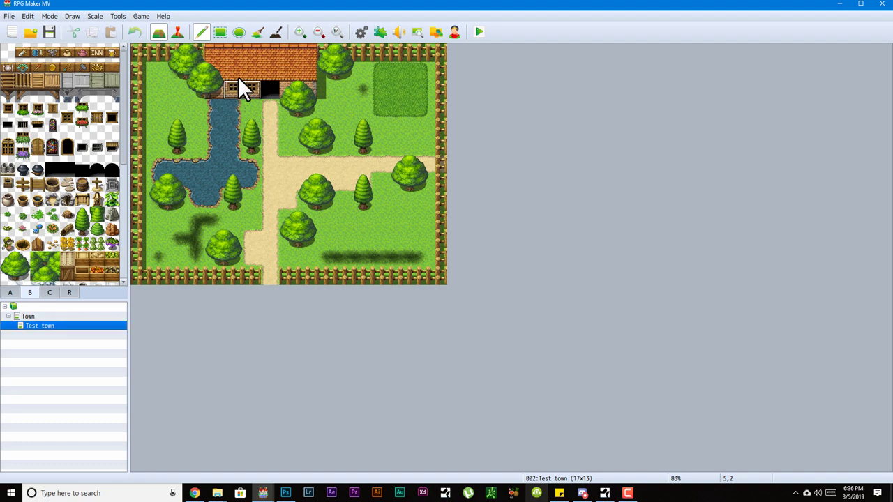
click(44, 316)
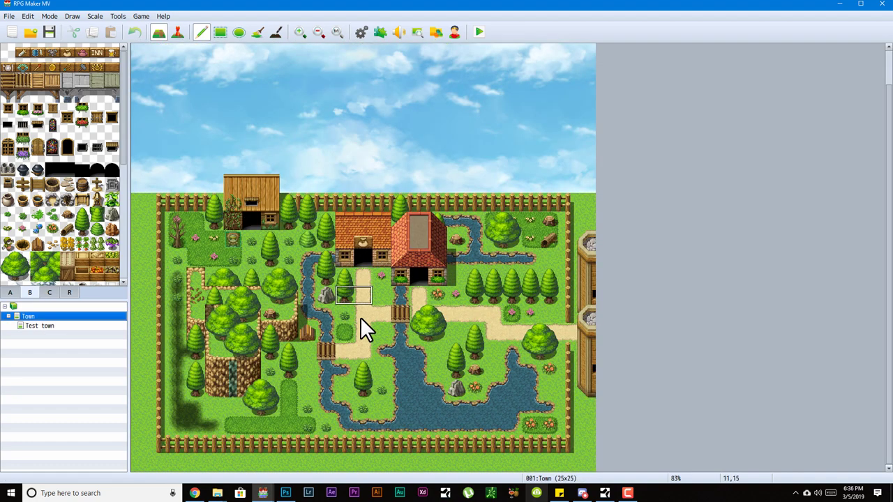
click(40, 326)
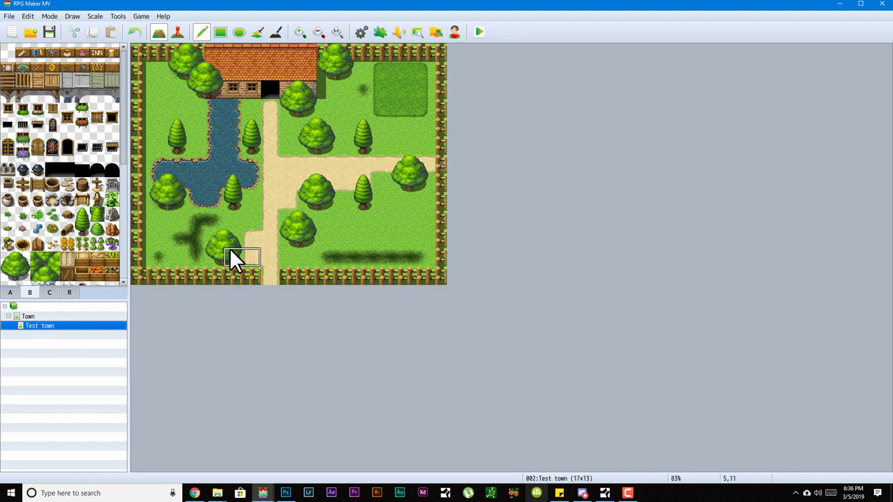
click(41, 316)
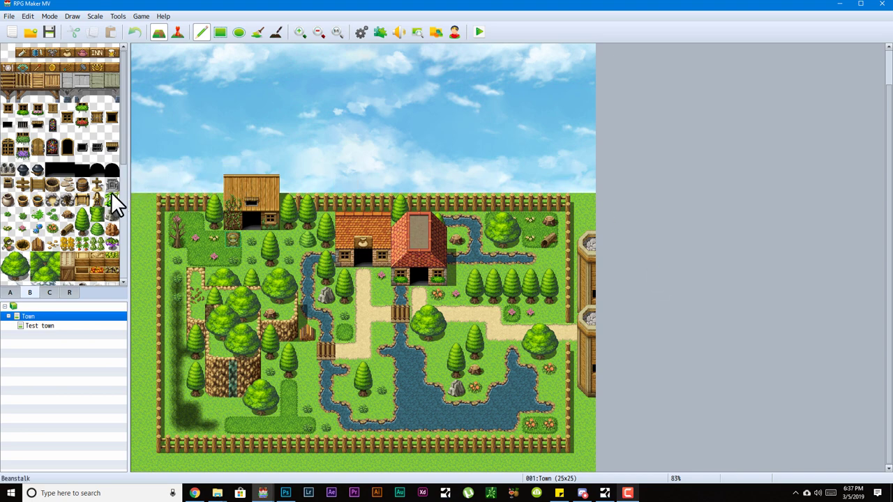
Select the lower Town map area, then the whole map, as copy selections
right_drag(138, 203, 748, 432)
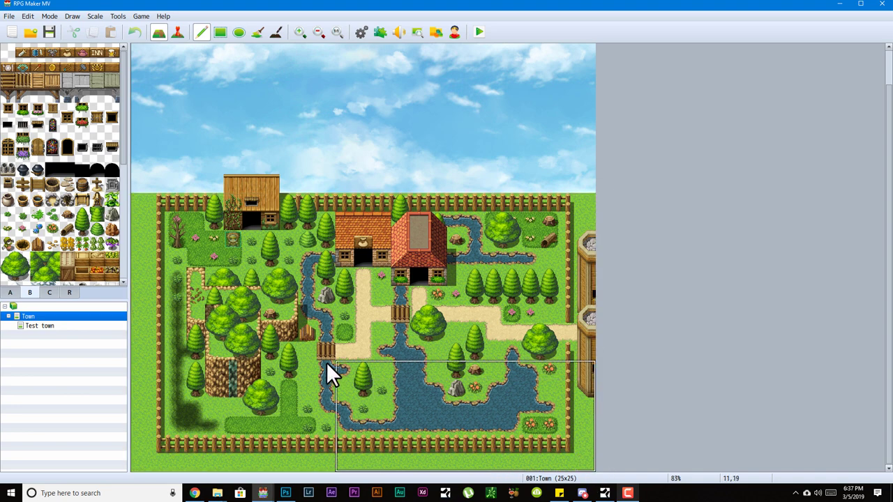
right_drag(131, 196, 593, 469)
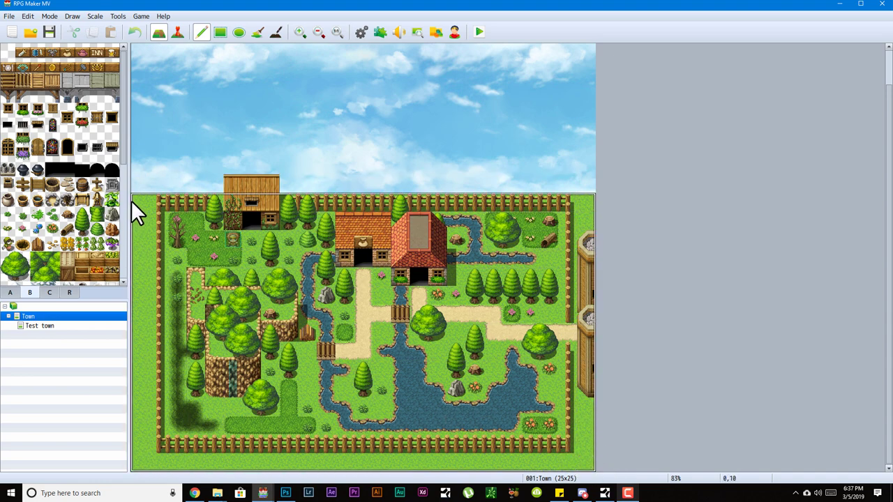
right_drag(131, 200, 593, 478)
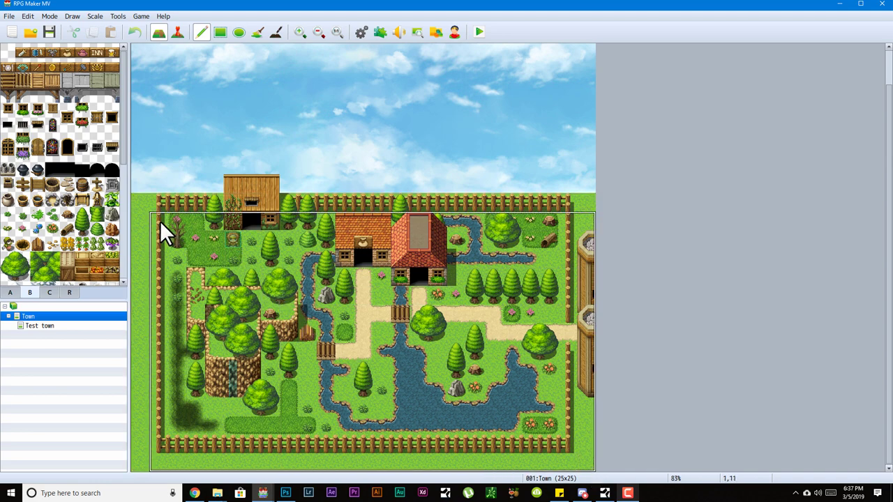